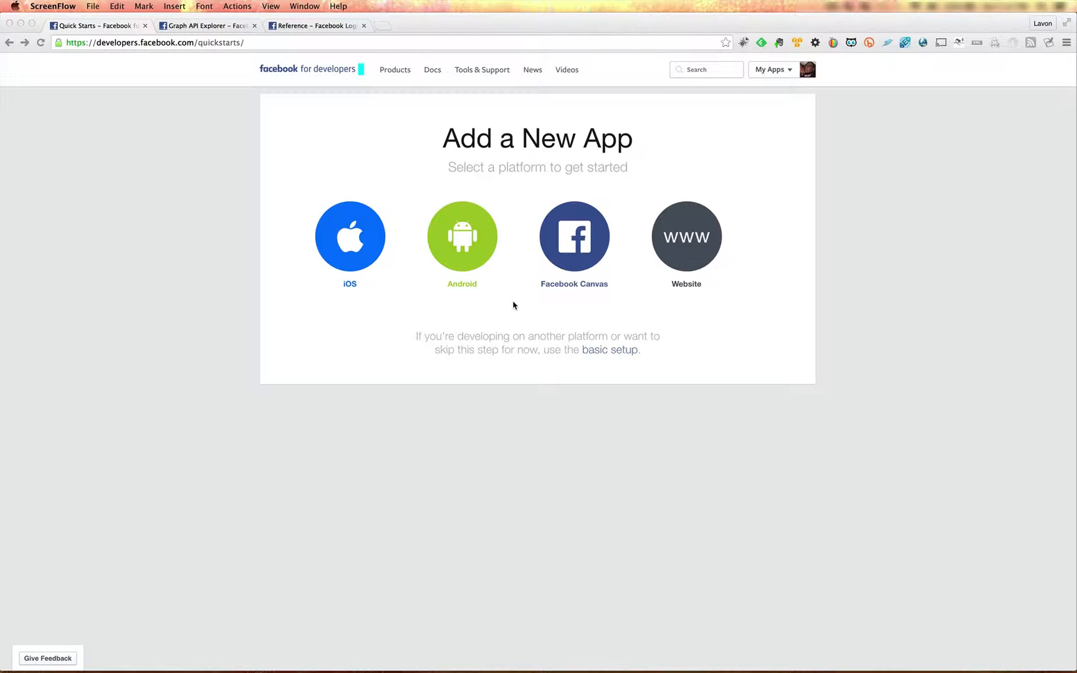
Start an iOS quick start and request a new Facebook App ID for an app named TestMobileGame.
left_click(359, 242)
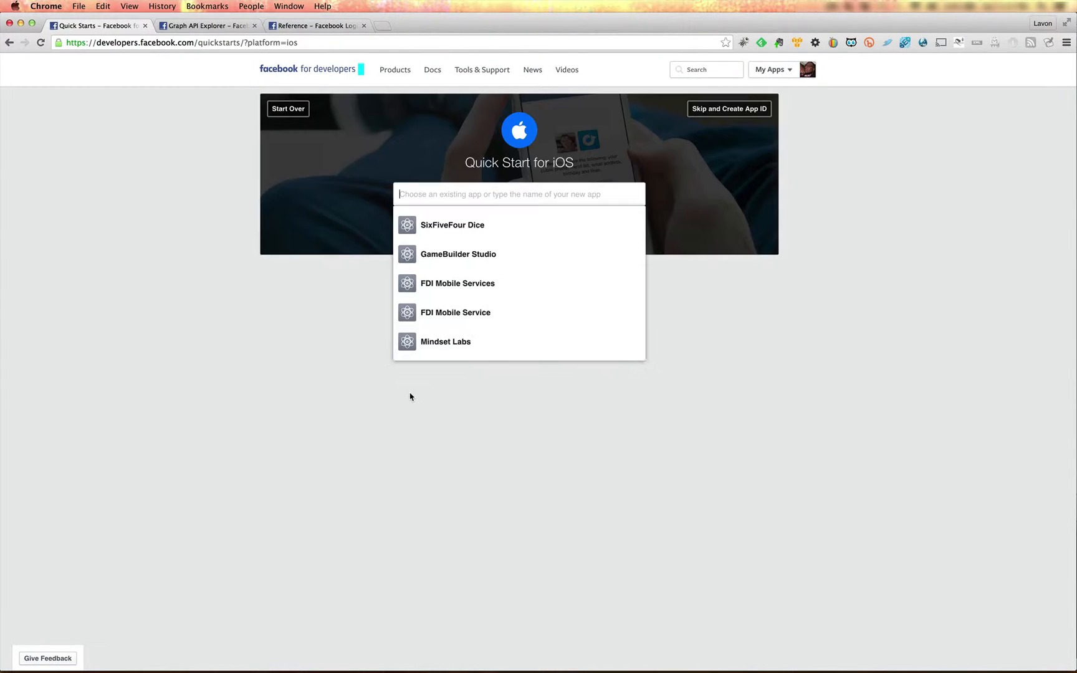
type("Te")
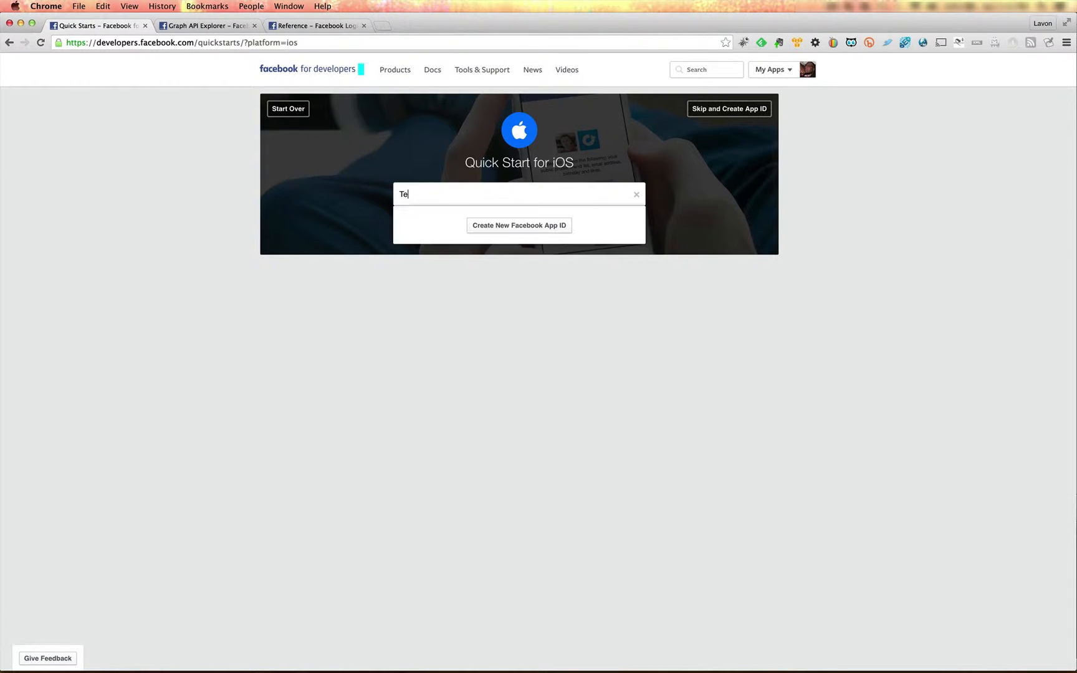
type("stMobileGame")
left_click(513, 228)
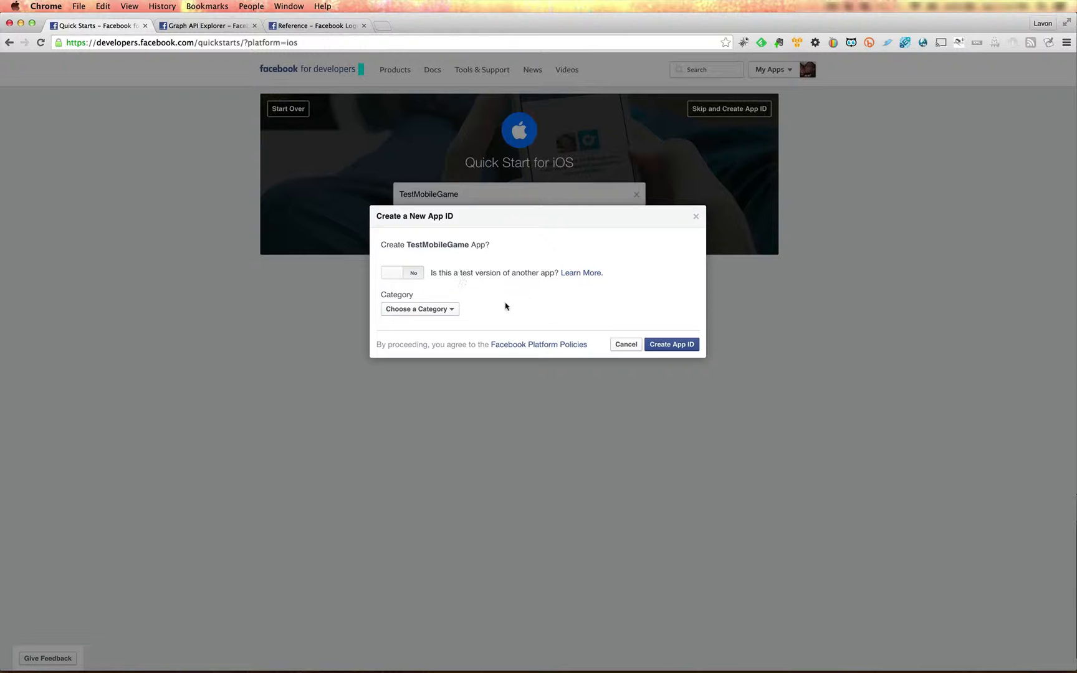
Set the new app's category to Games and sub-category to Action, and create the App ID.
left_click(454, 318)
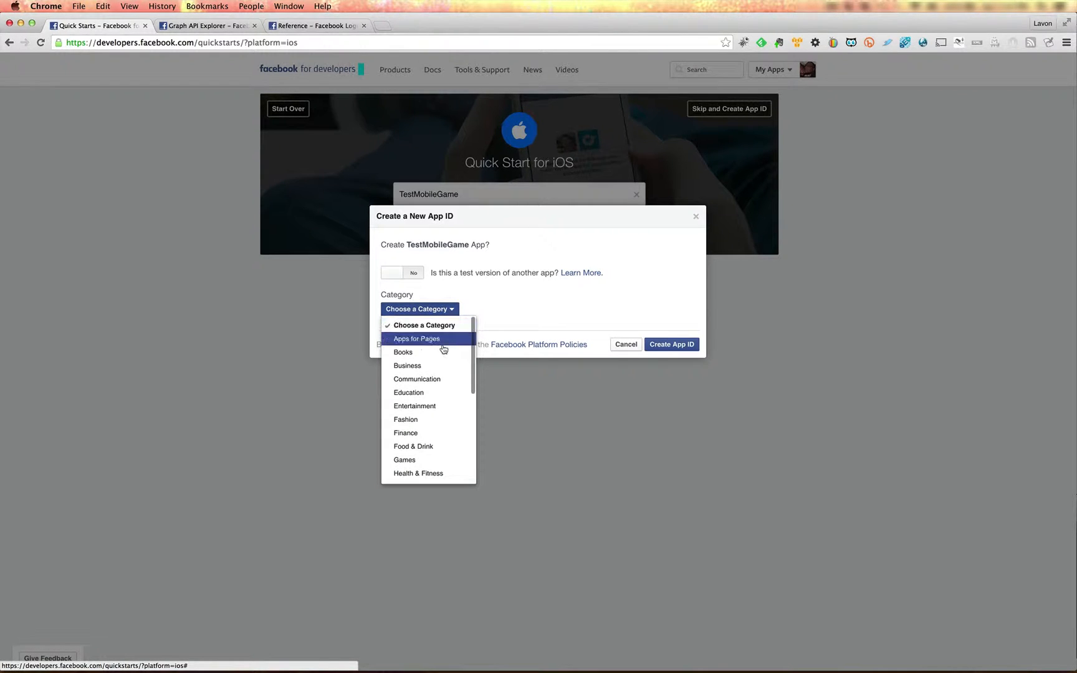
left_click(408, 459)
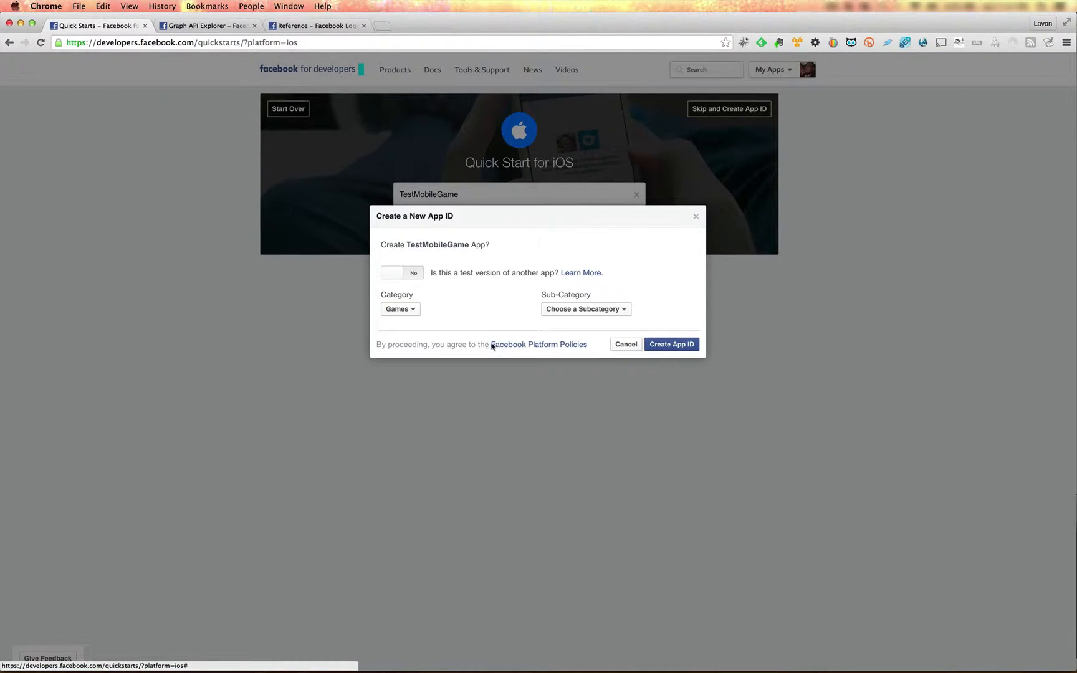
left_click(565, 310)
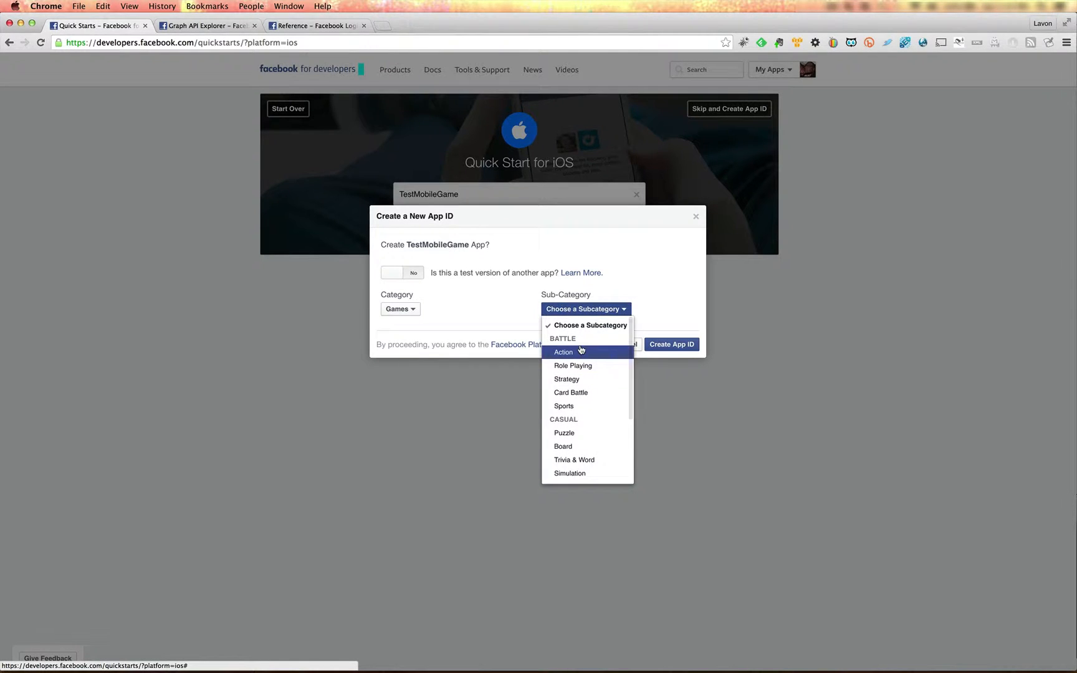
left_click(583, 351)
left_click(678, 347)
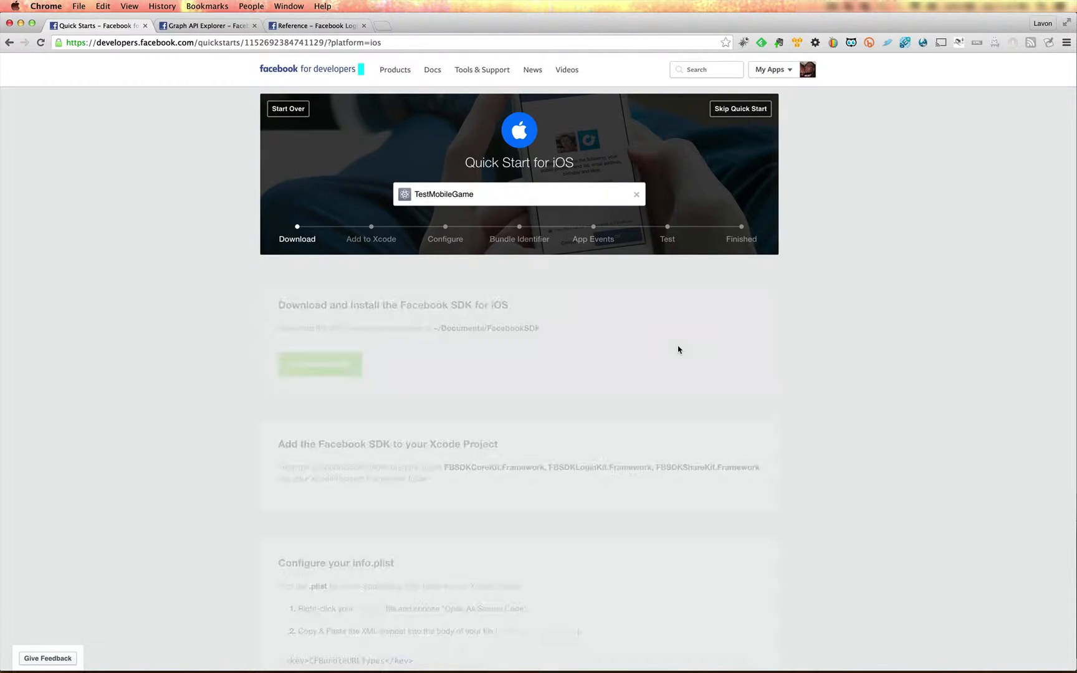
Review the iOS quick start instructions, skip them to reach the app dashboard, and select the App ID there.
scroll(678, 349, "down", 3)
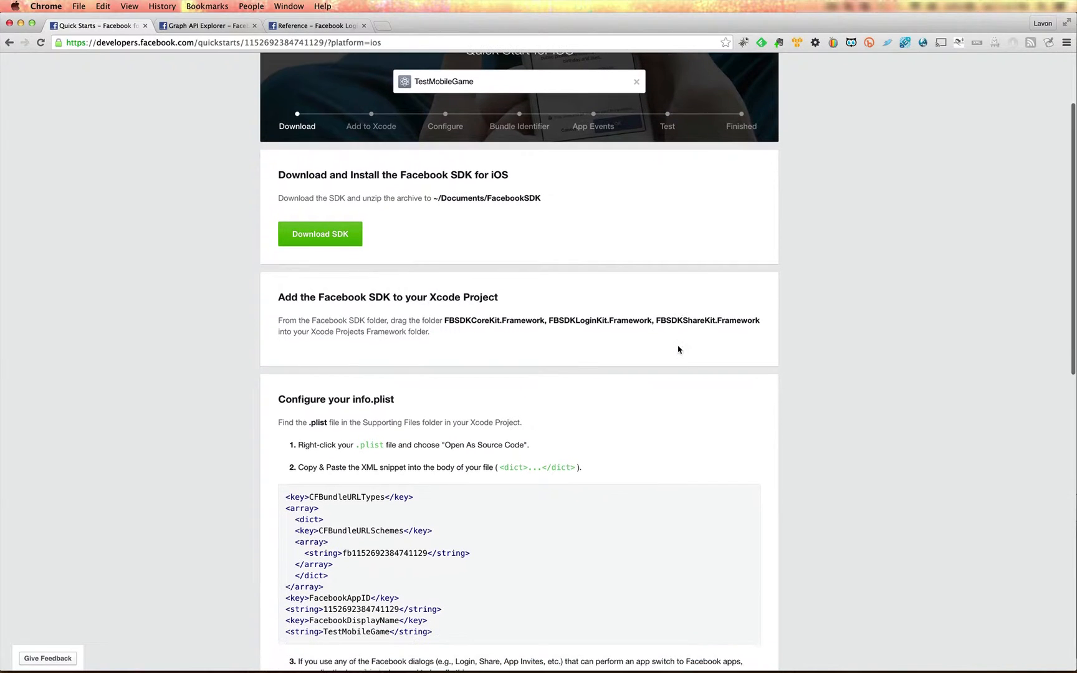
scroll(679, 349, "down", 15)
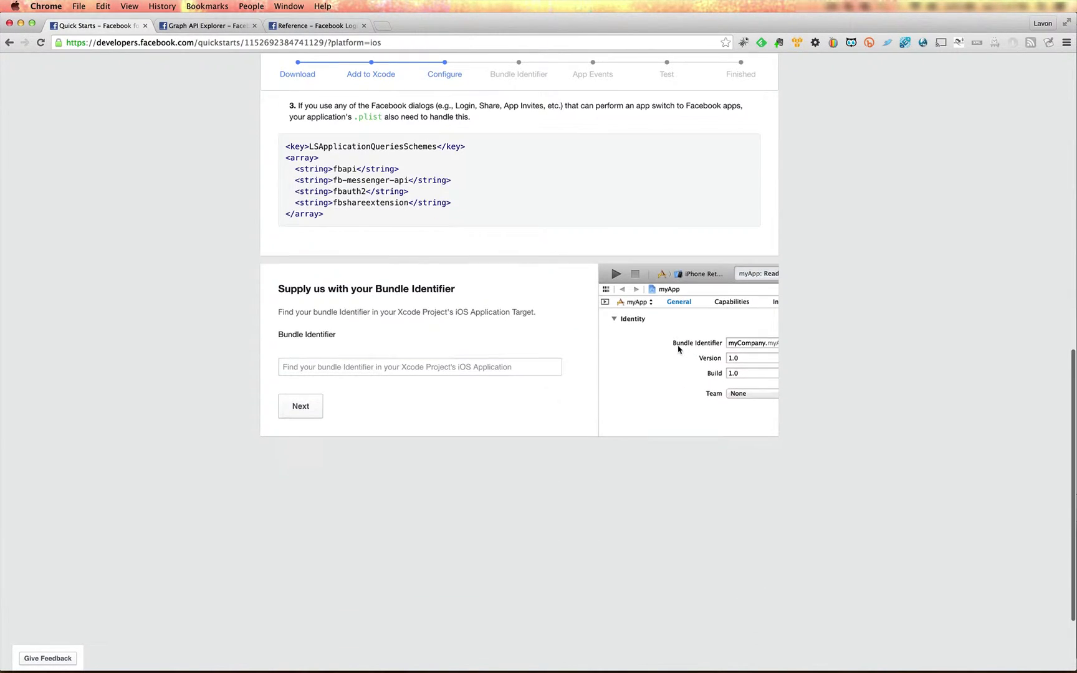
scroll(678, 349, "up", 18)
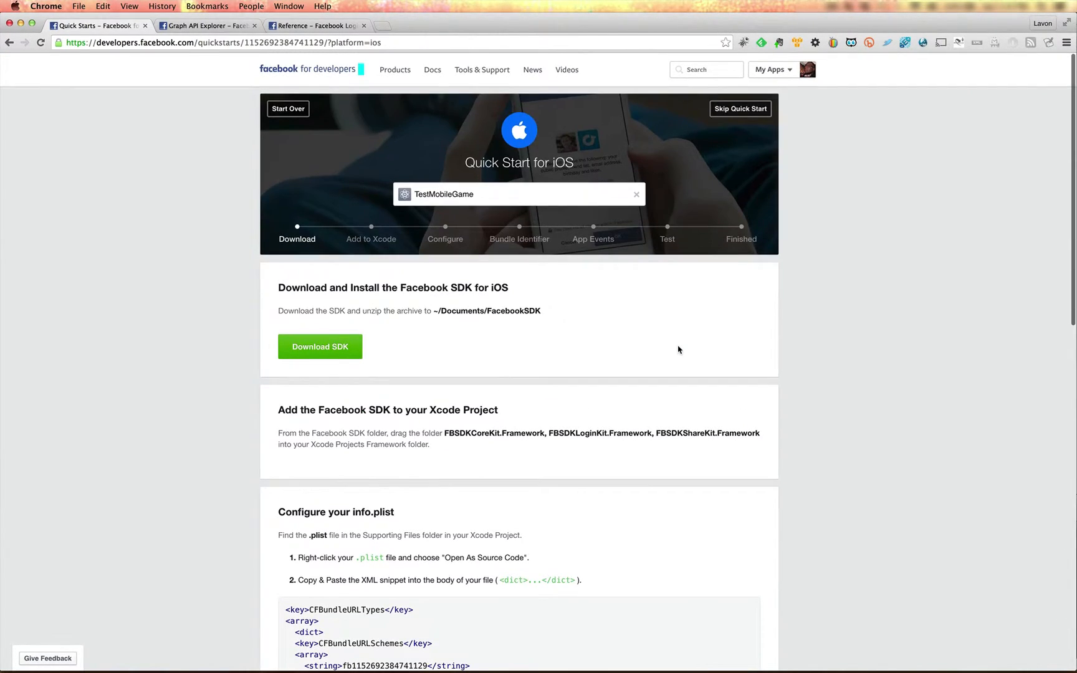
left_click(739, 109)
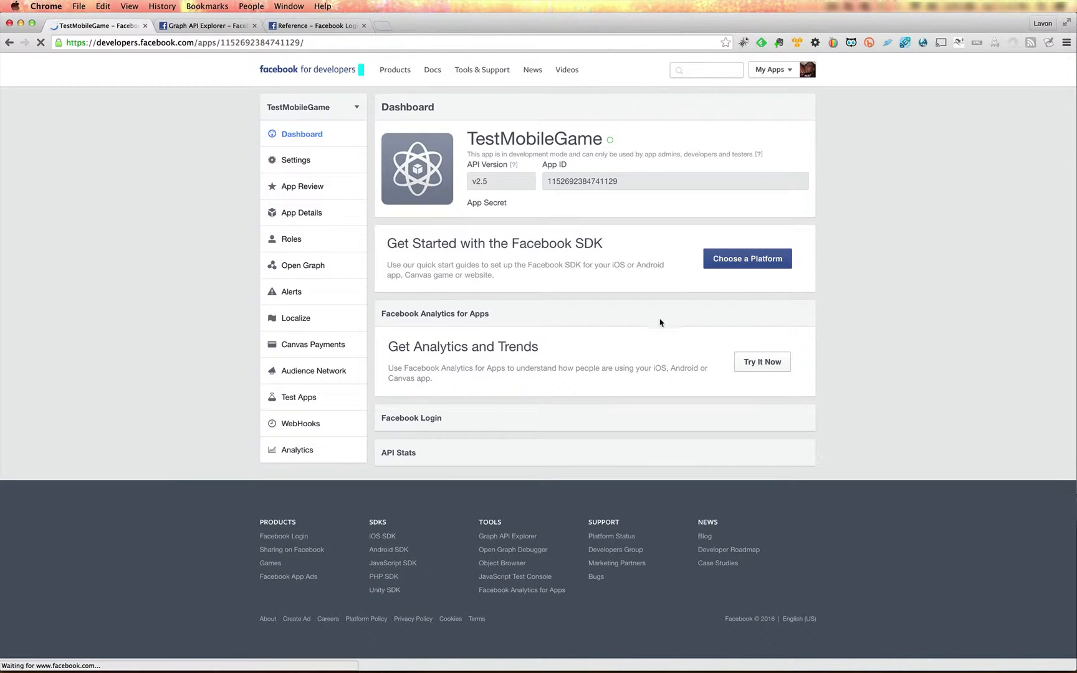
double_click(563, 181)
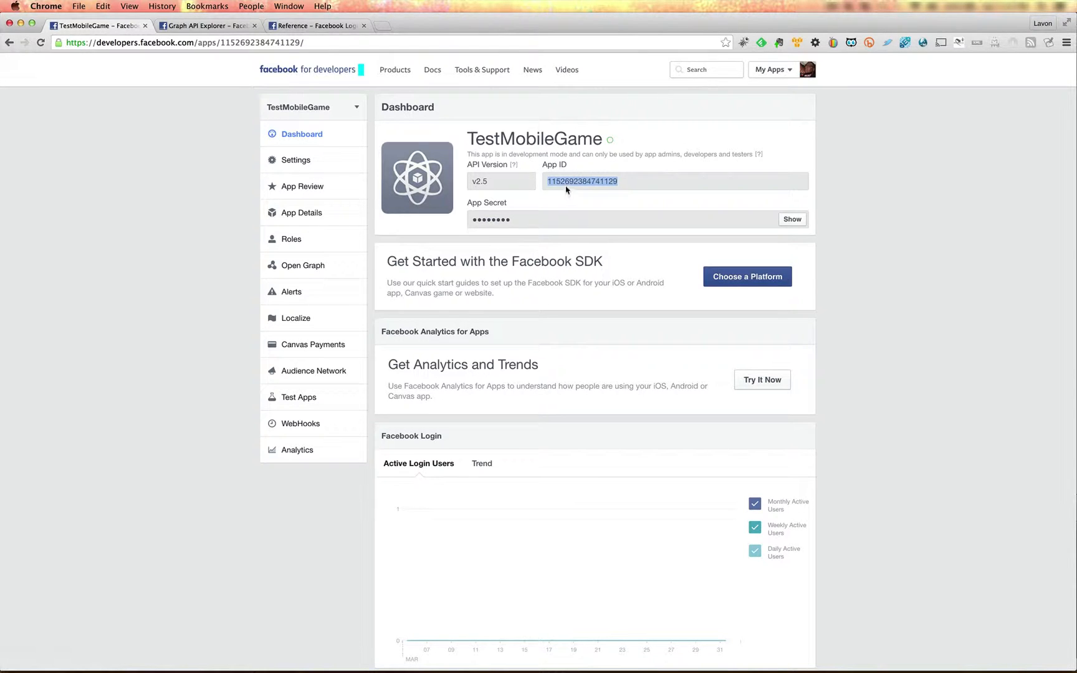
Add the iOS and Android platforms in the TestMobileGame app settings.
left_click(301, 163)
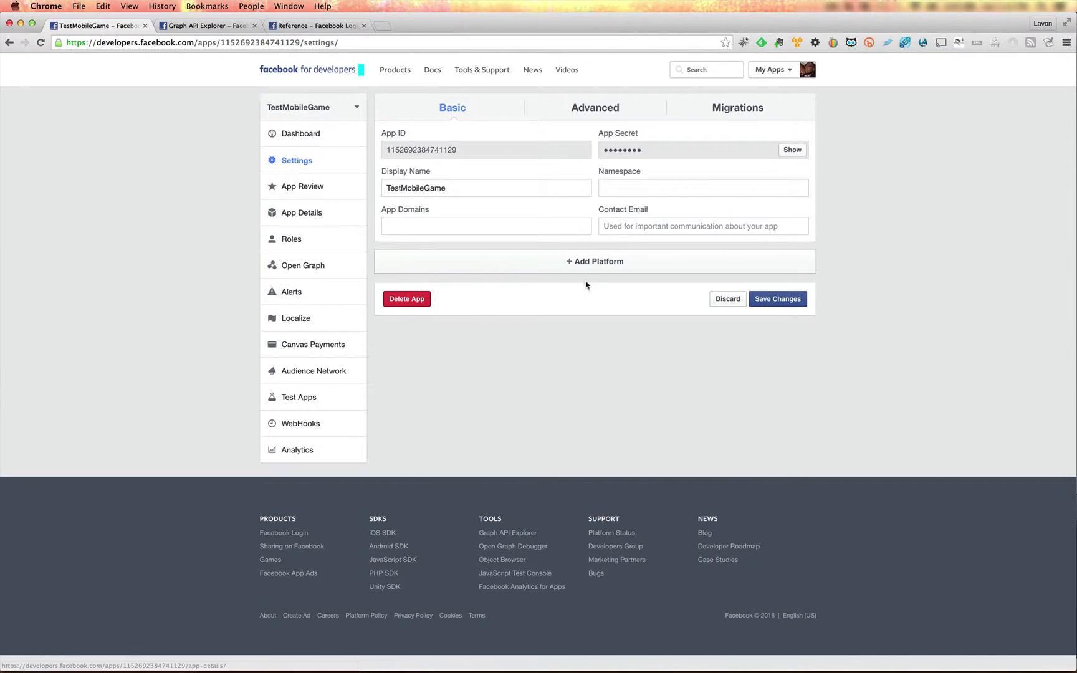
left_click(577, 267)
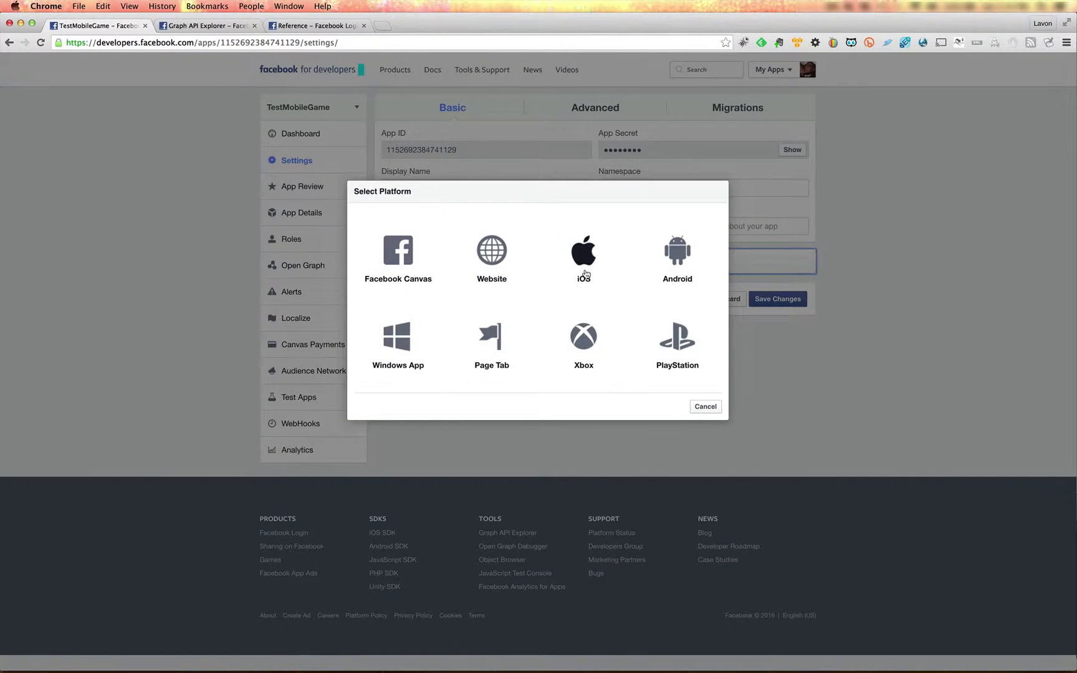
key("Escape")
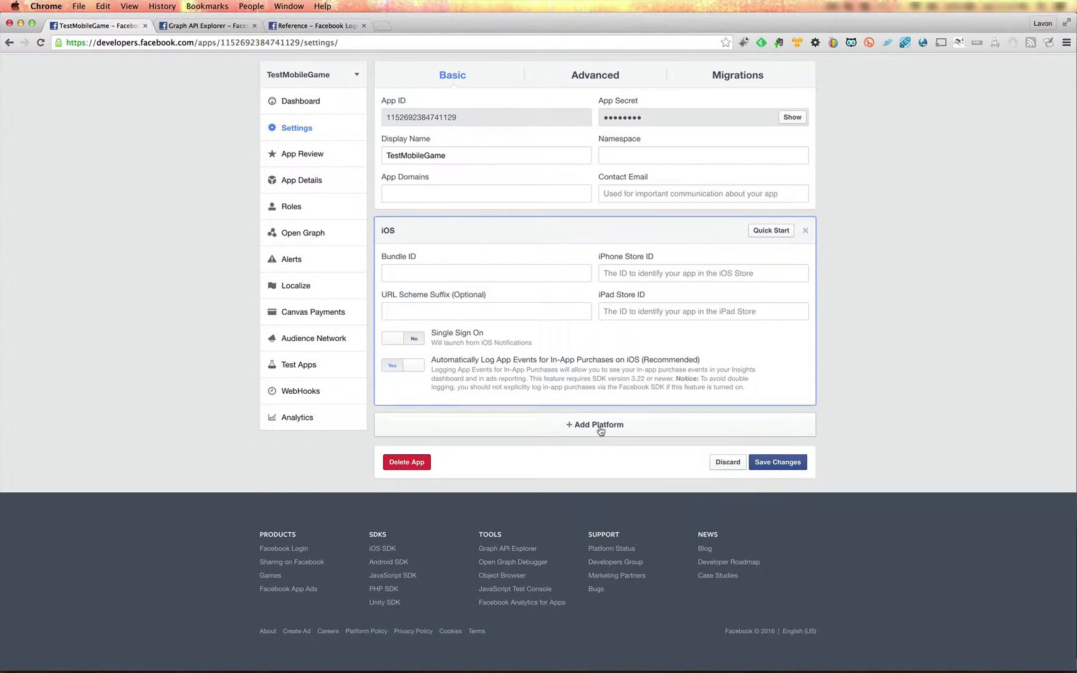
left_click(626, 429)
left_click(672, 280)
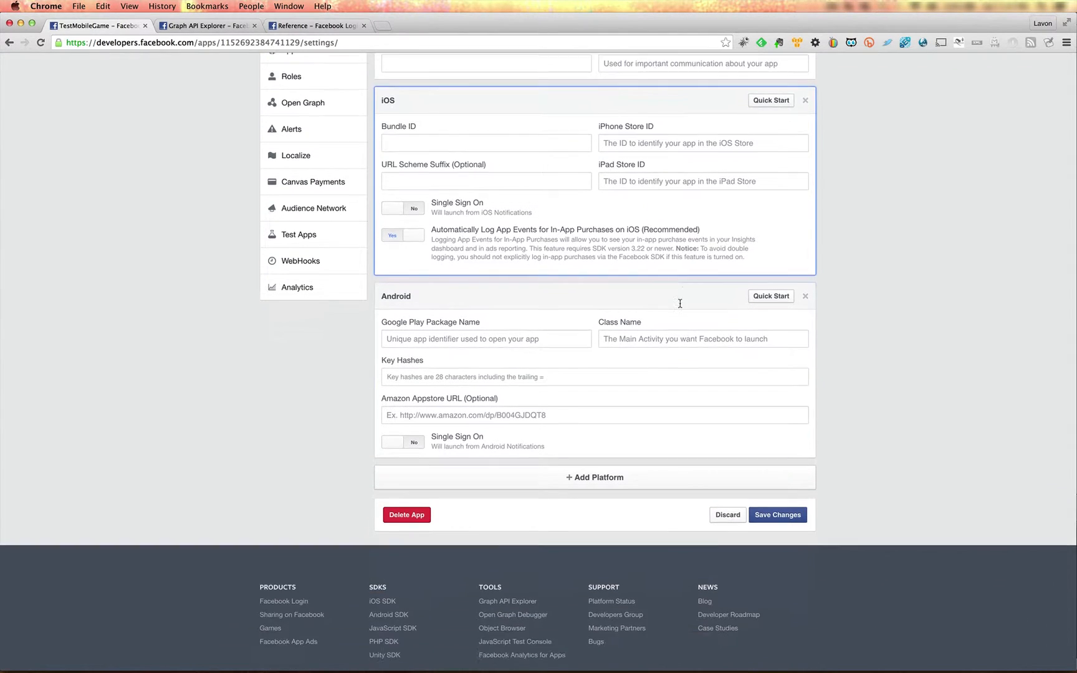
Copy the App ID from the basic app settings and switch to GameBuilder Studio.
scroll(845, 277, "up", 5)
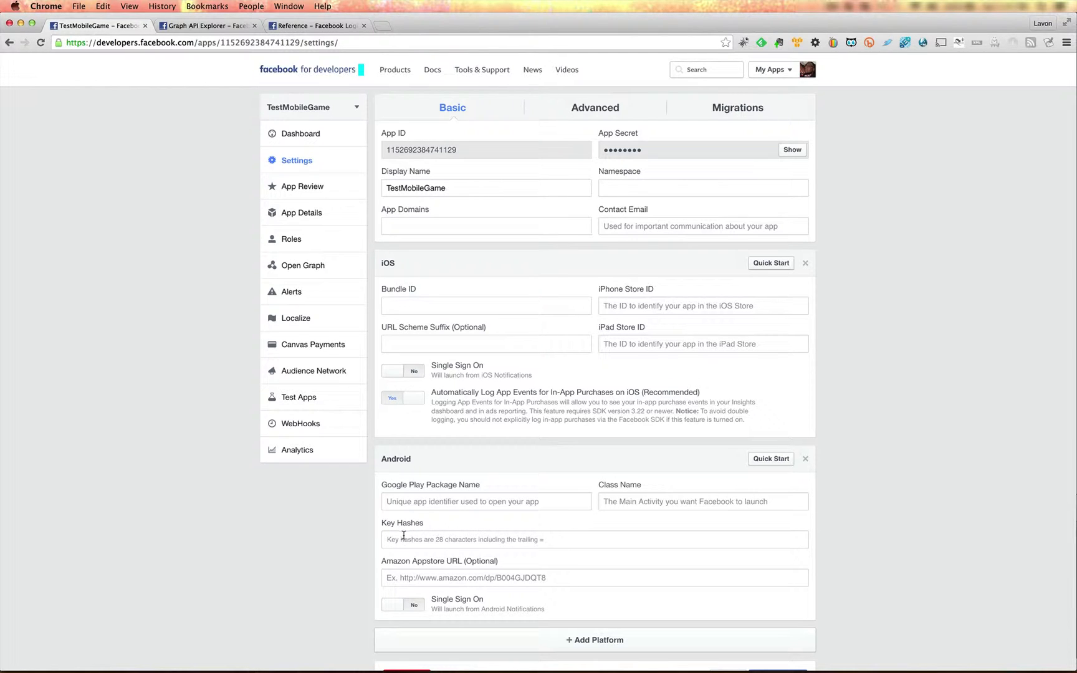
left_click(861, 484)
key("super+c")
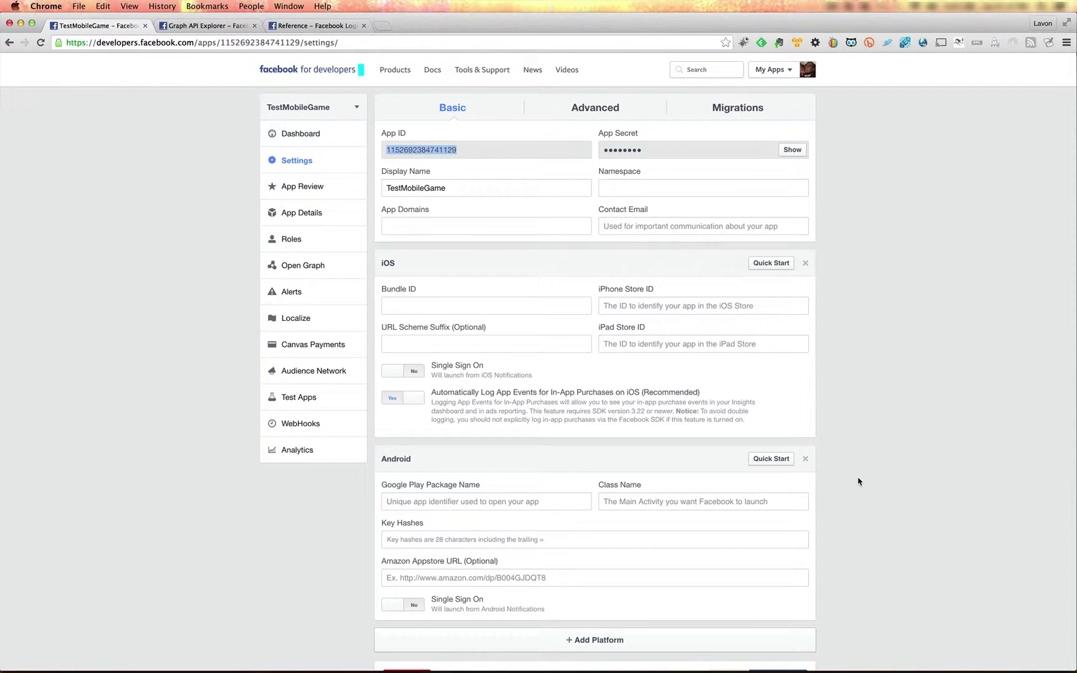
key("super+Tab")
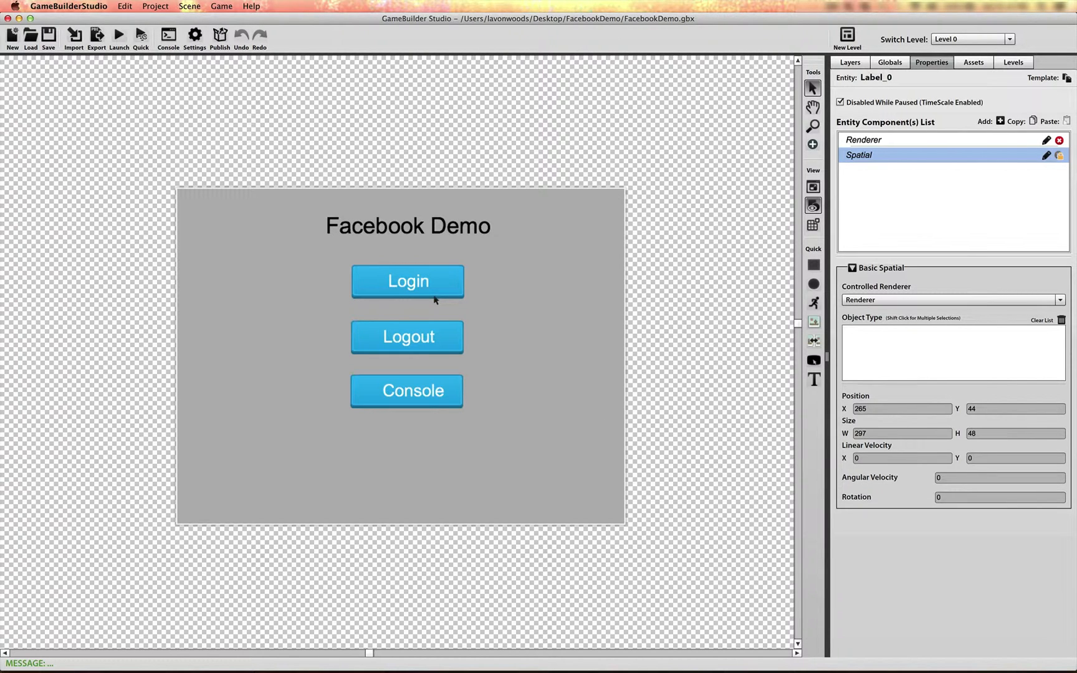
key("super+Tab")
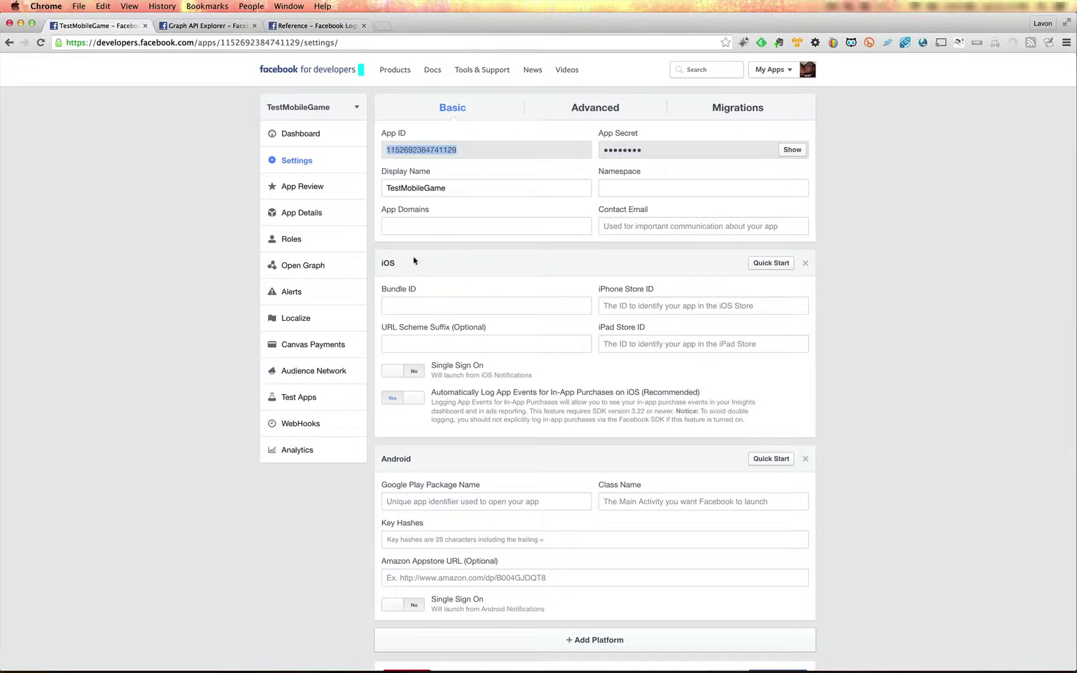
key("super+Tab")
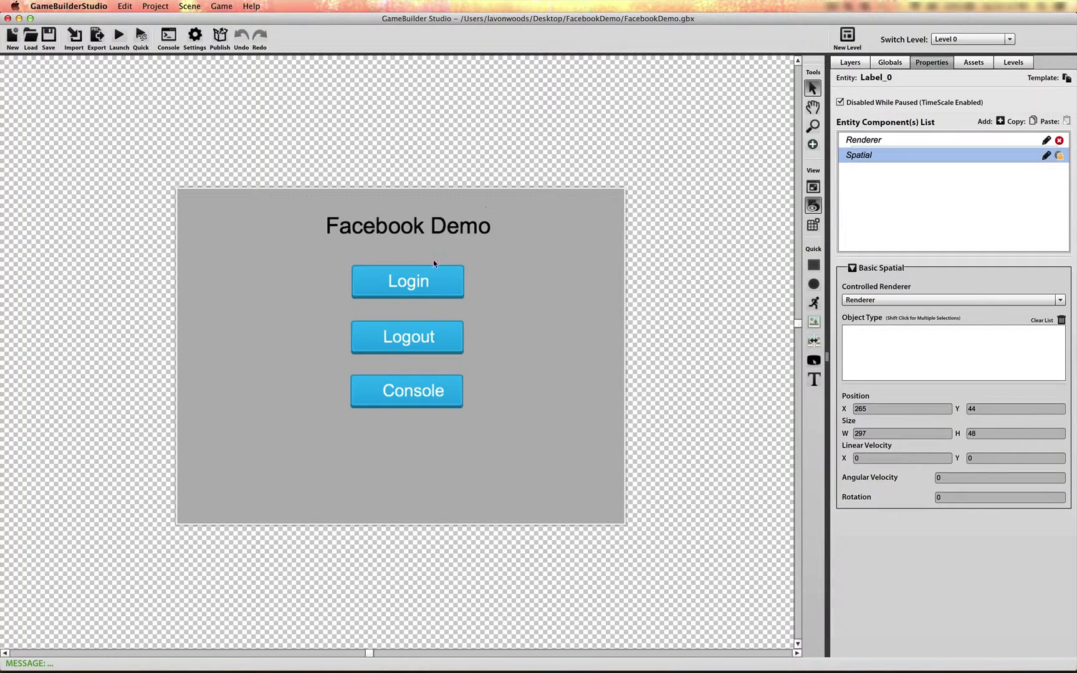
Paste the copied App ID as the global App Key in the Login button's Facebook trigger action and save it.
left_click(435, 289)
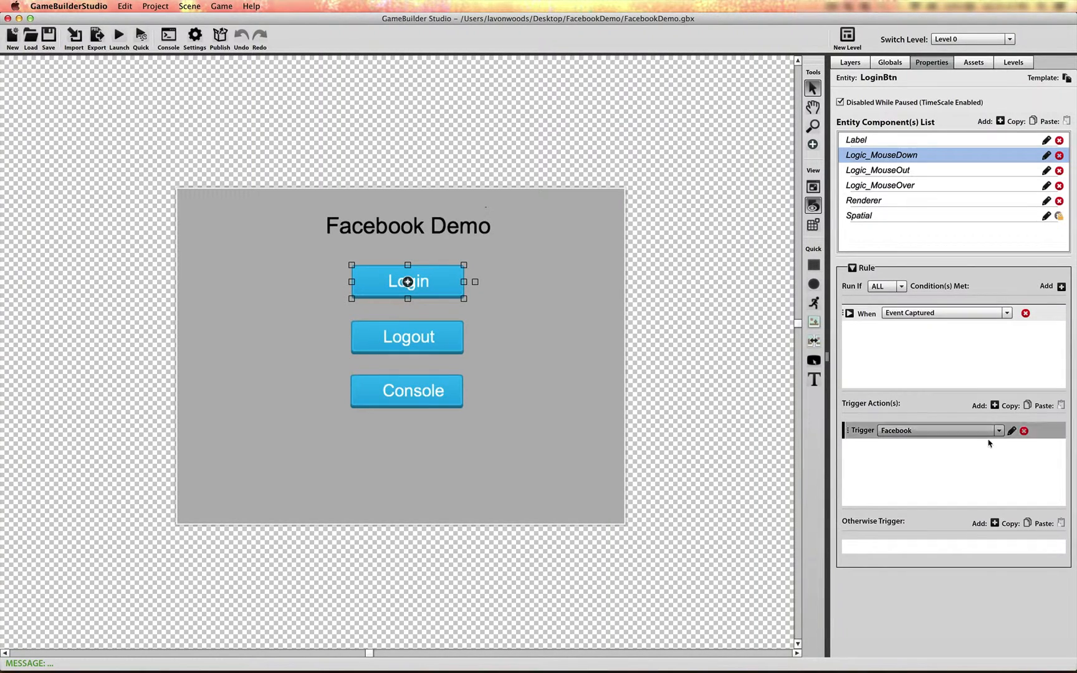
left_click(1012, 431)
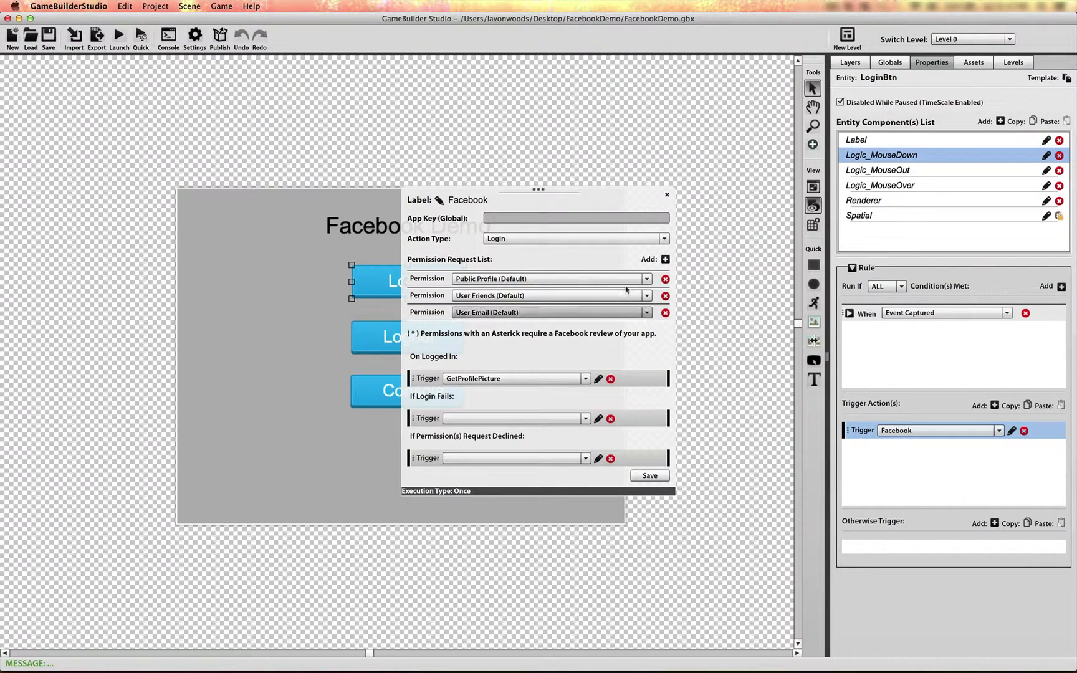
left_click(511, 218)
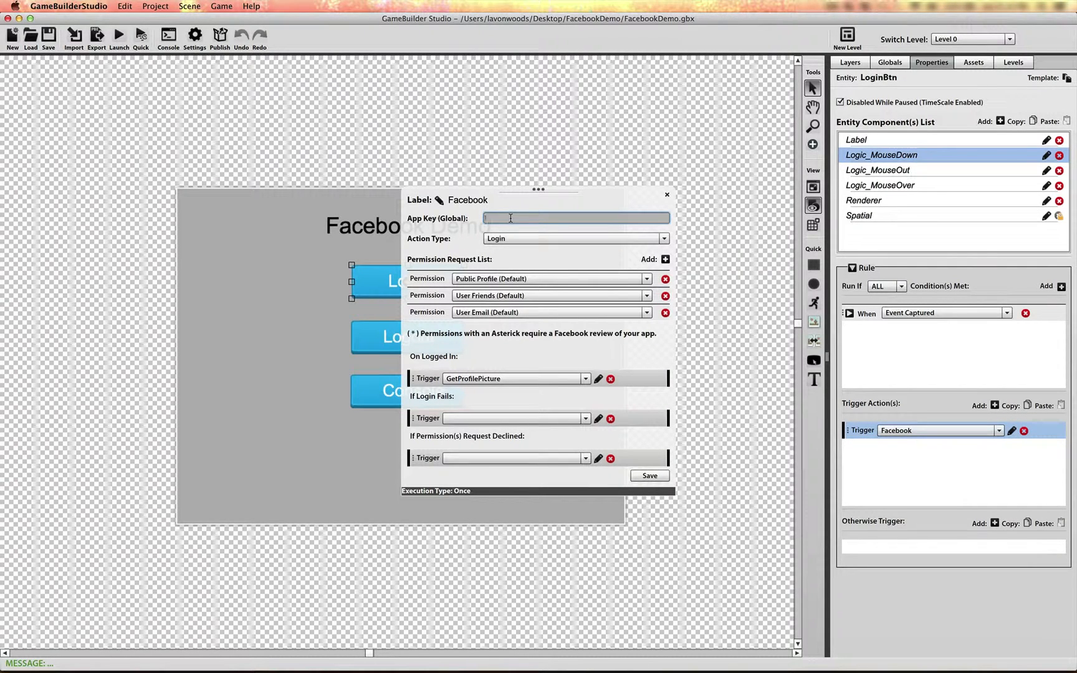
key("super+v")
left_click(649, 476)
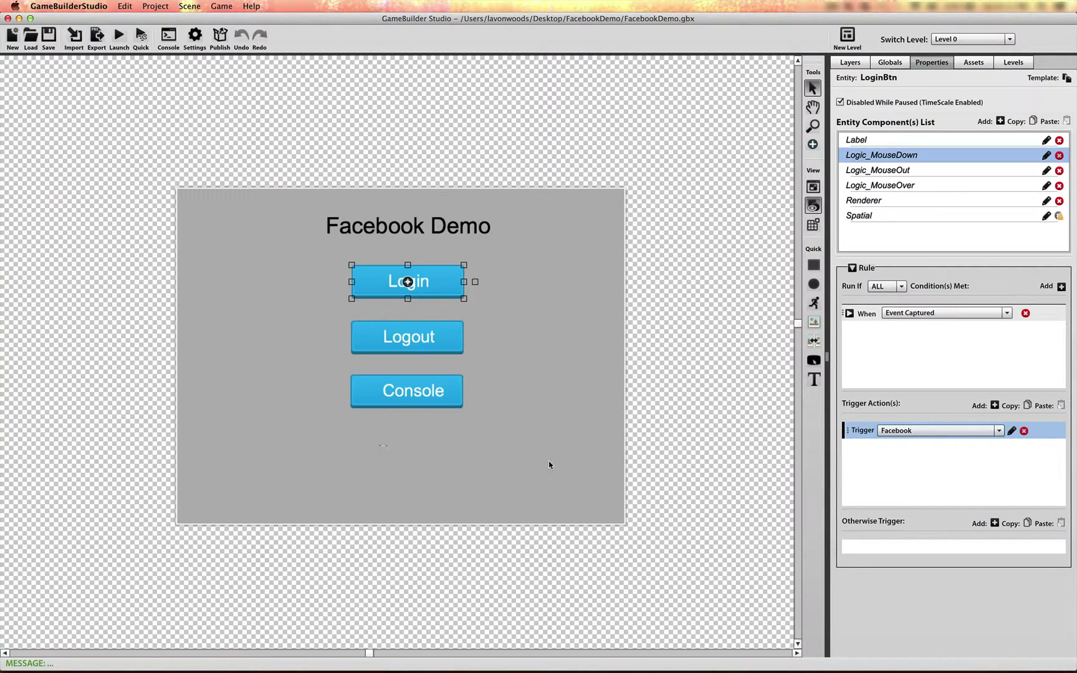
Launch the Facebook demo in Flash Player, test its Login button, and close the preview.
key("super+Return")
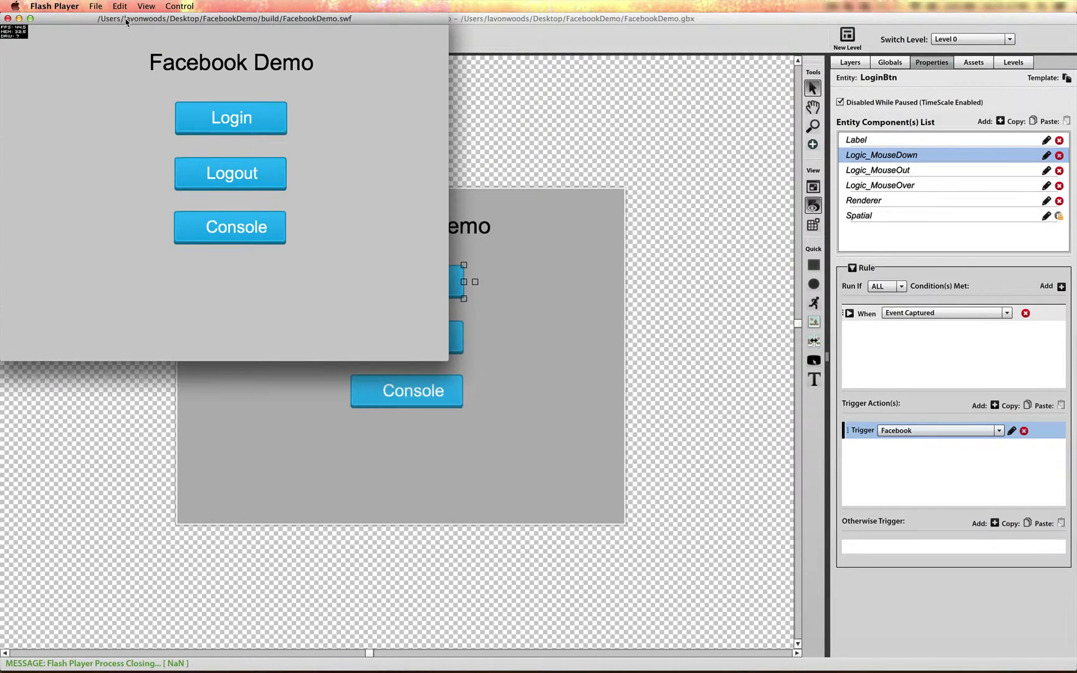
left_click_drag(128, 20, 324, 128)
left_click(432, 229)
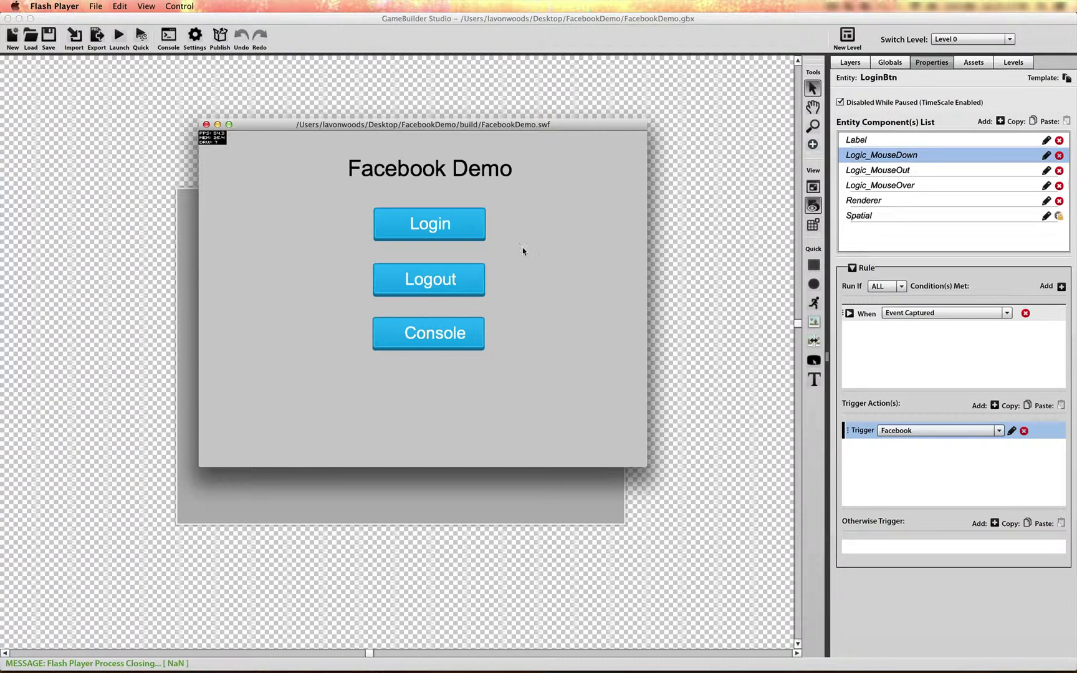
left_click_drag(472, 126, 458, 146)
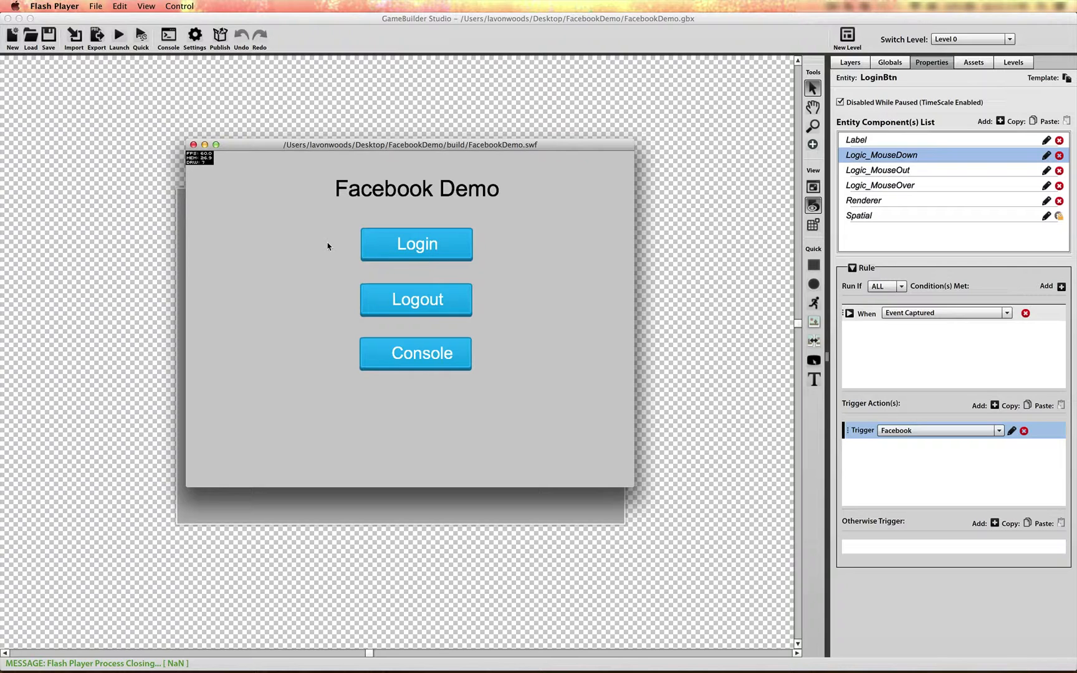
left_click_drag(270, 146, 260, 182)
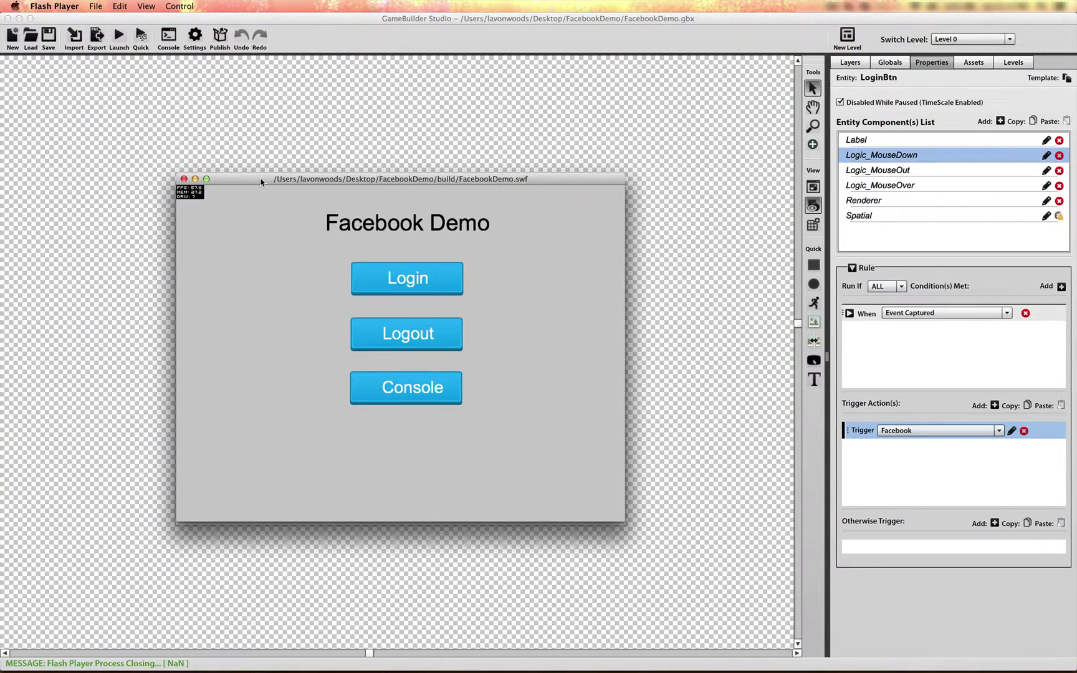
left_click(184, 179)
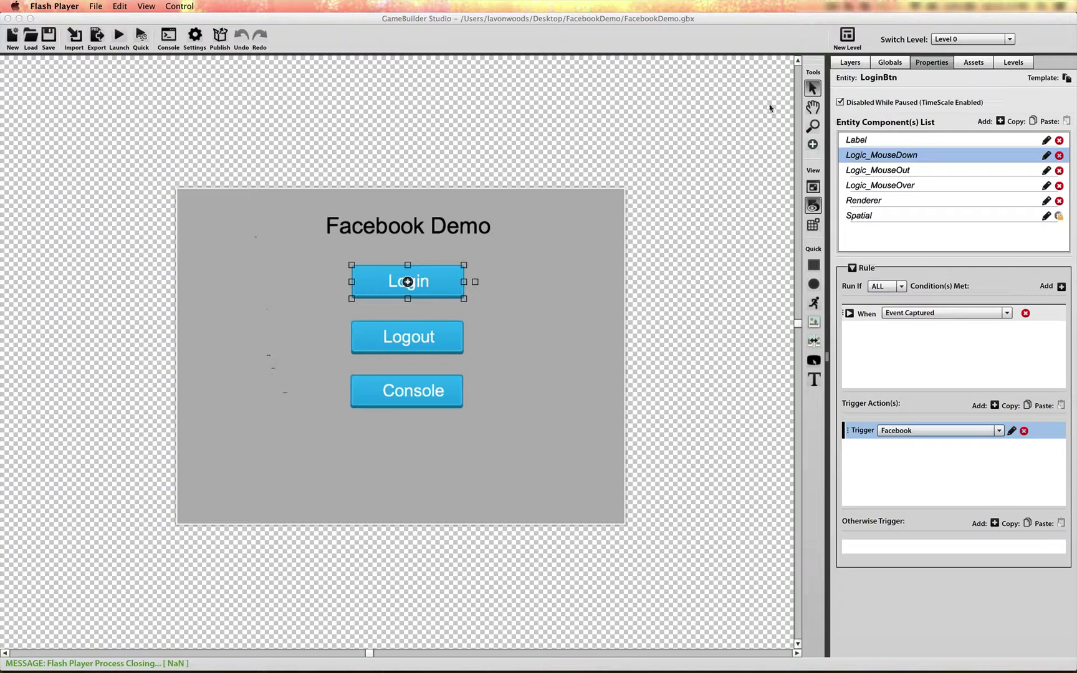
Set the launch type in the publish settings to In Browser (Custom Url) and select the launch URL text.
left_click(223, 40)
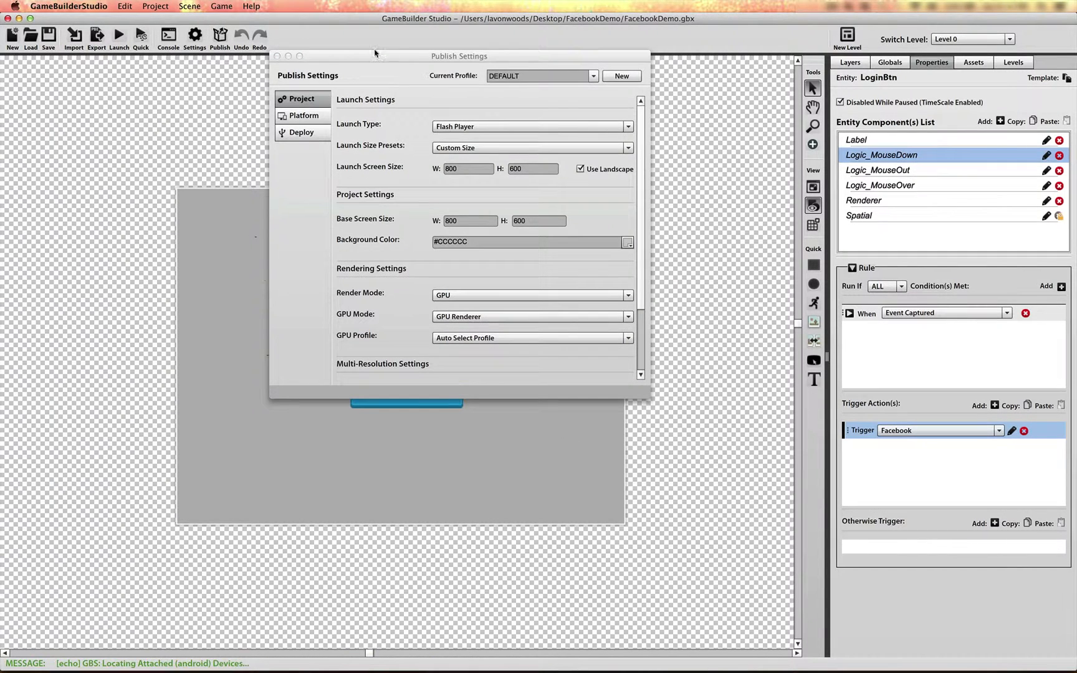
left_click_drag(367, 56, 314, 85)
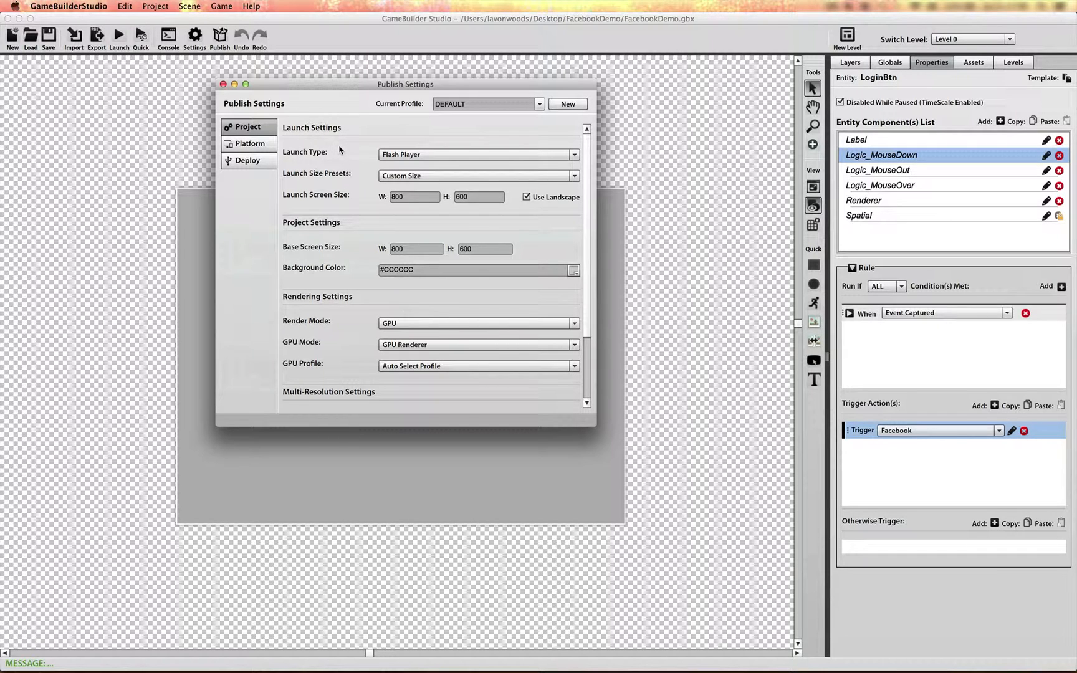
left_click(463, 155)
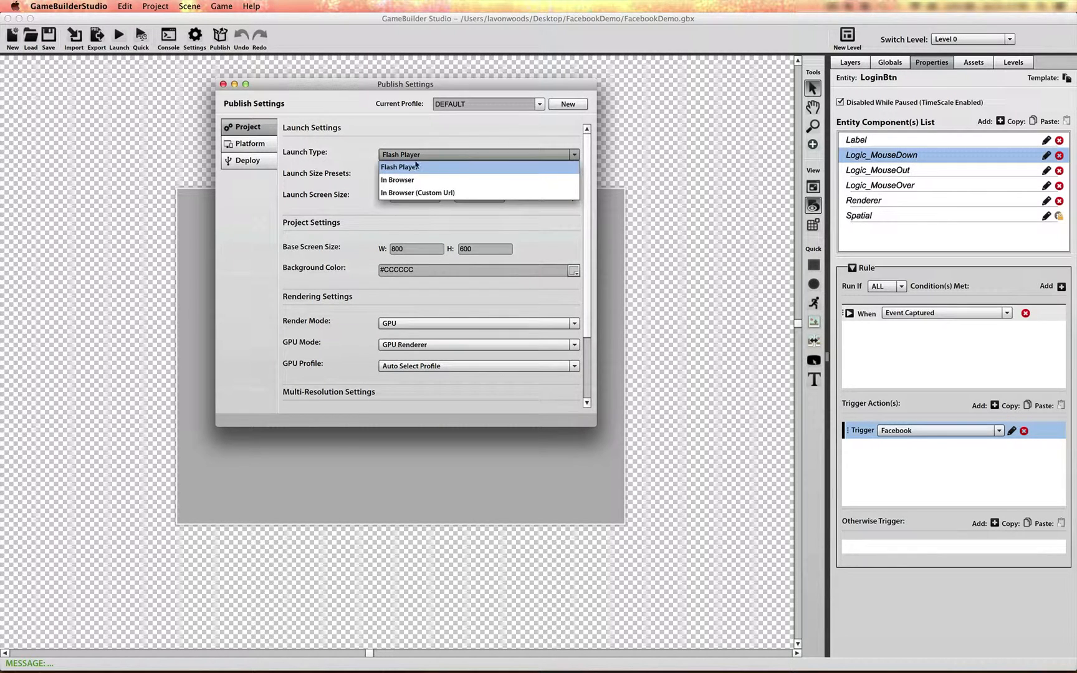
left_click(406, 194)
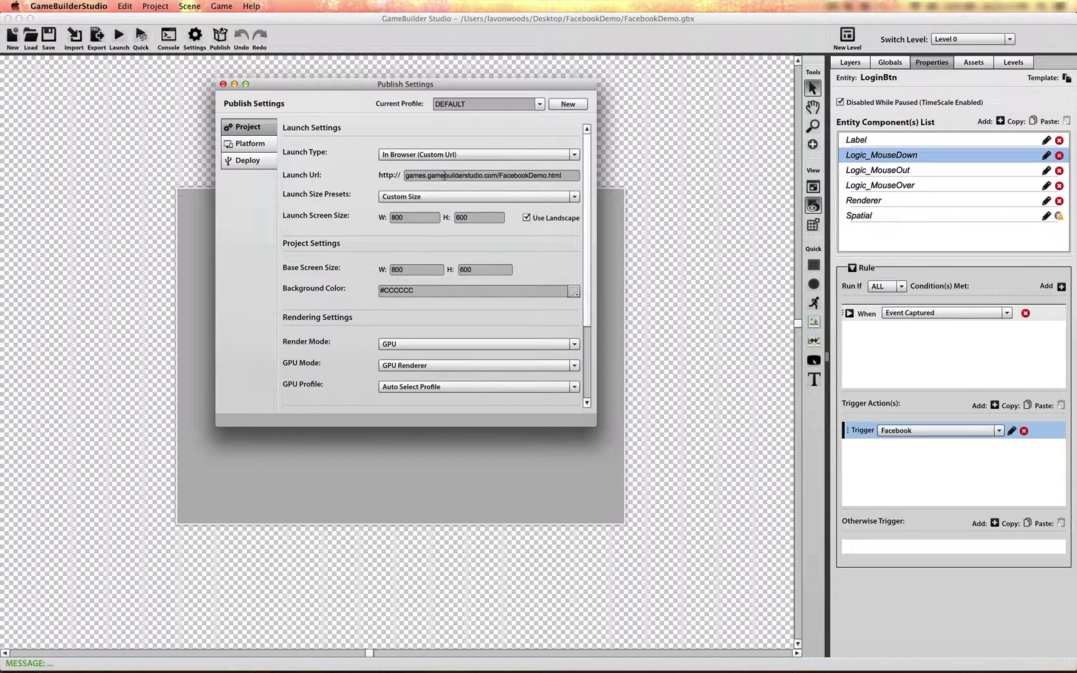
left_click_drag(498, 175, 402, 176)
key("super+c")
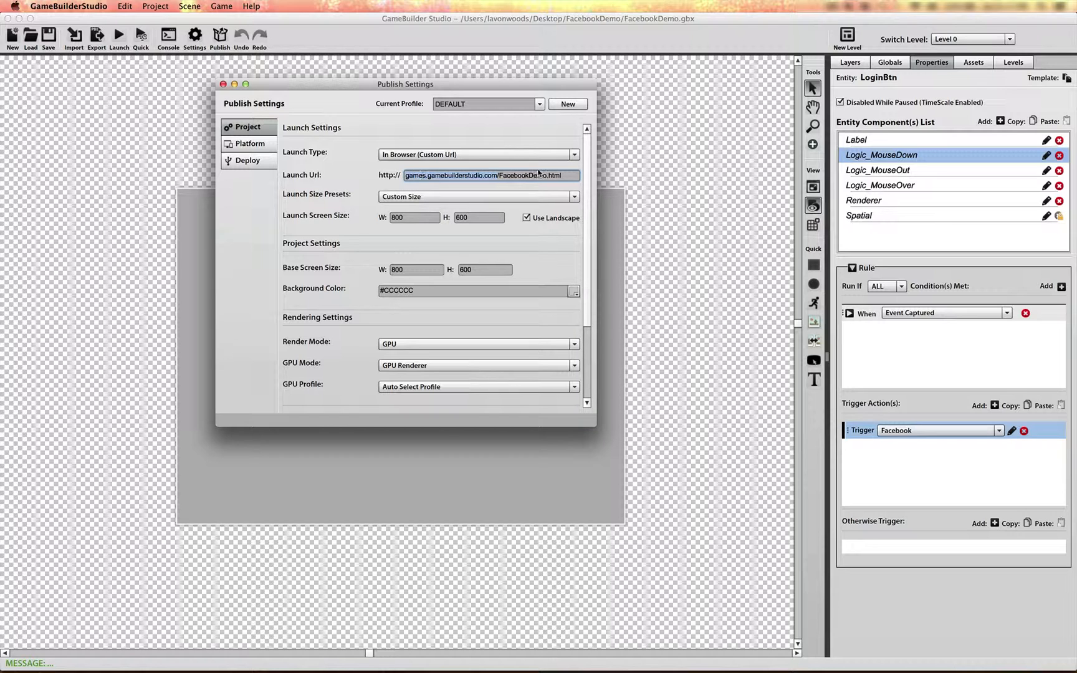
Switch to Finder and inspect FacebookDemo.swf and FacebookDemo.html inside the project's build folder.
left_click_drag(564, 178, 506, 178)
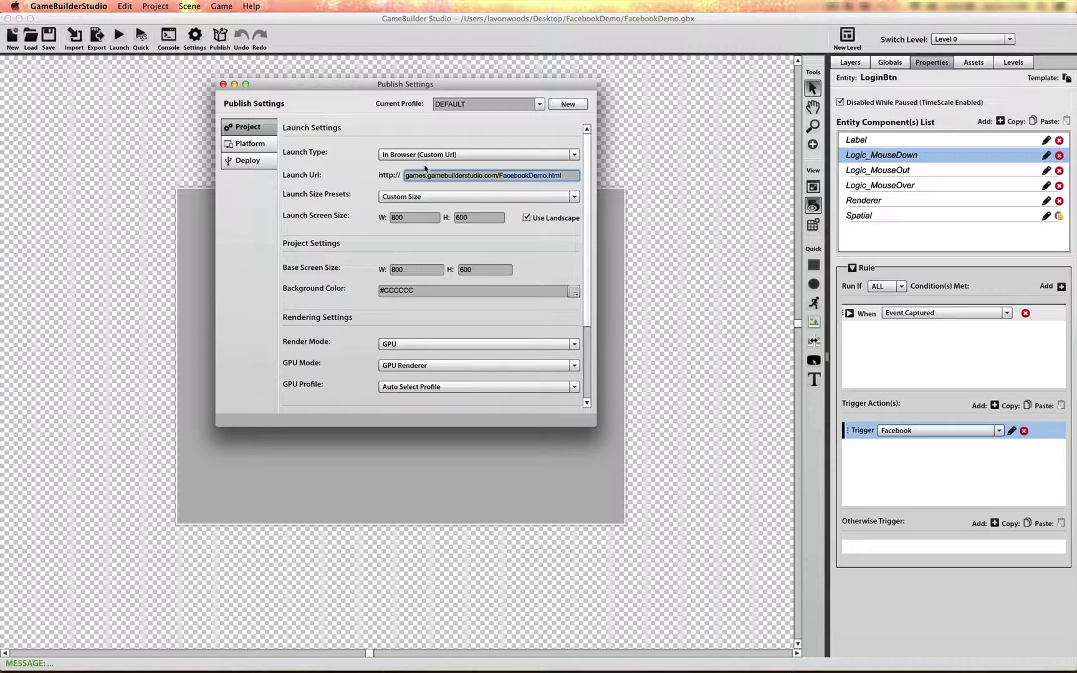
key("super+Tab")
key("super+Tab")
key("super+Tab")
key("super+Tab")
key("super+Tab")
key("super+Tab")
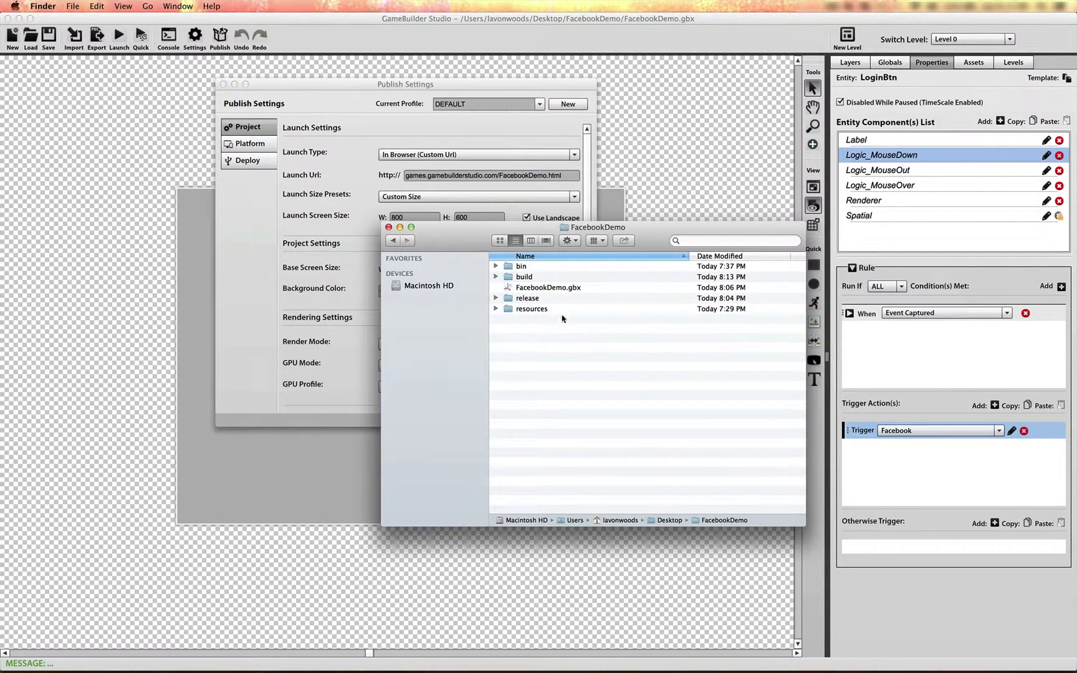
left_click(497, 277)
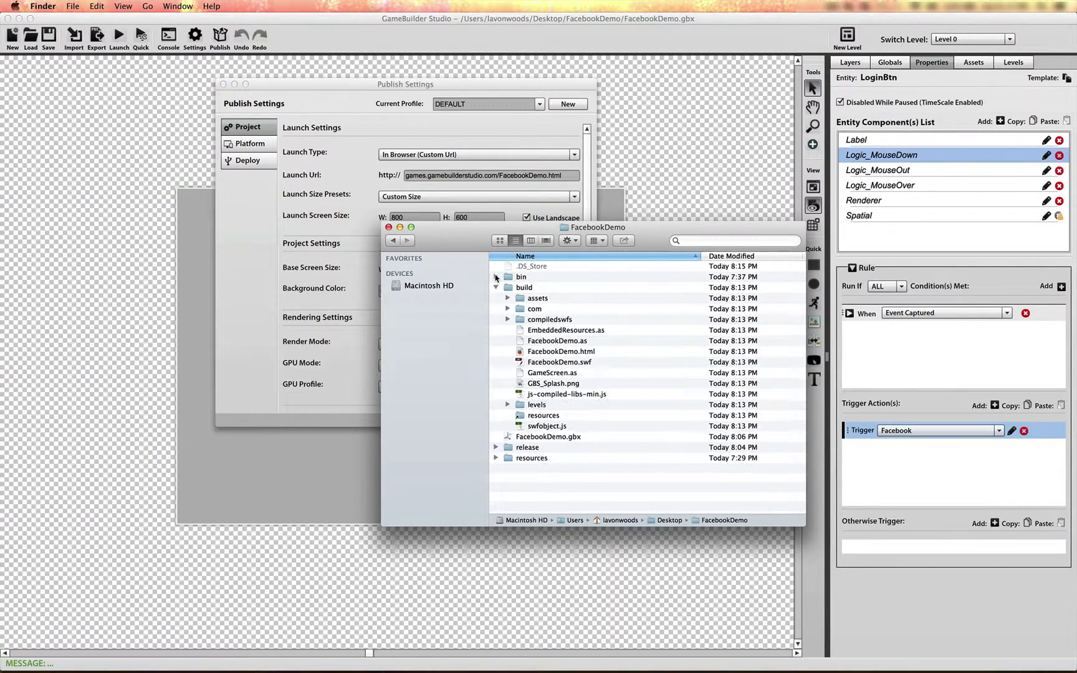
left_click(541, 362)
left_click(584, 353)
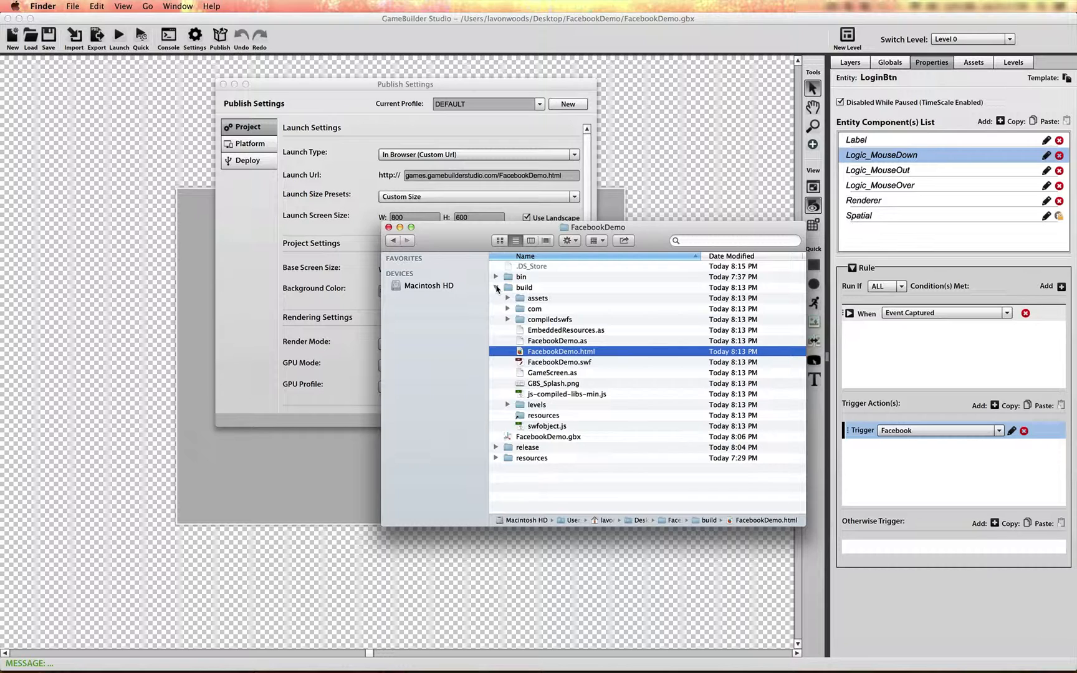
left_click(496, 288)
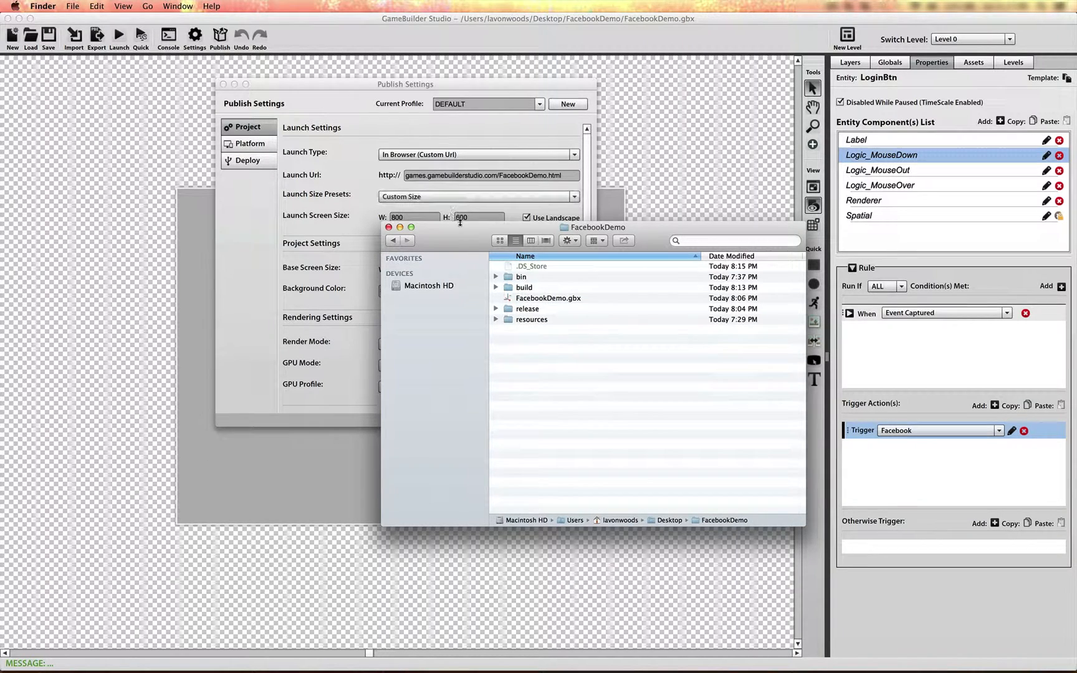
Compare the launch URL in the publish settings with the files in the project's build folder.
left_click_drag(462, 240, 404, 327)
left_click(694, 257)
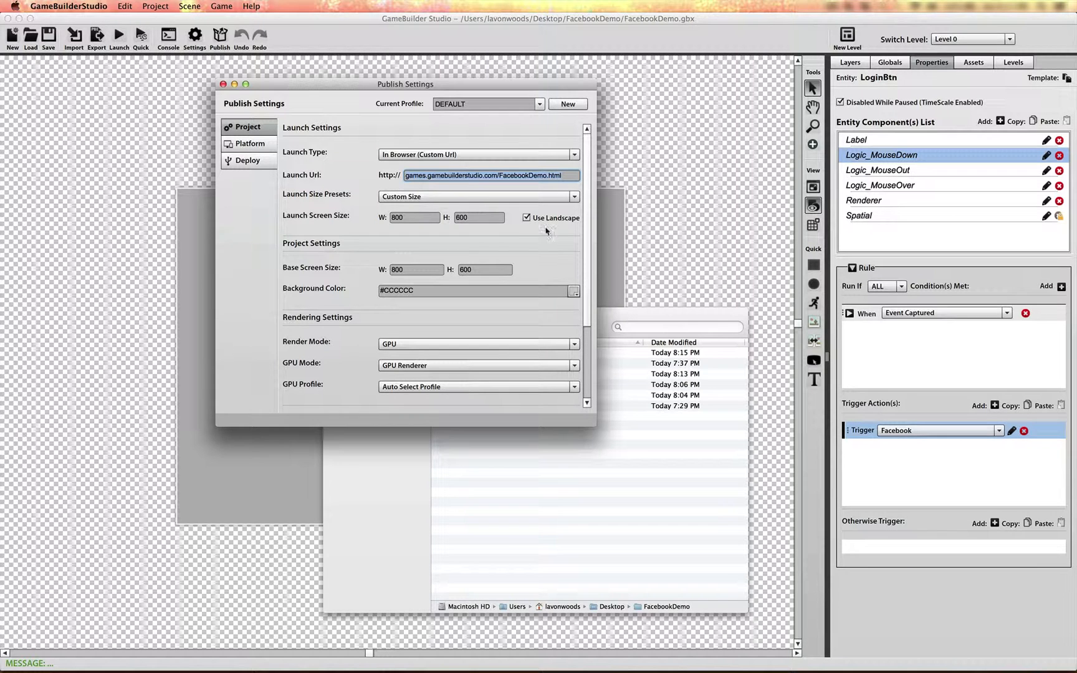
left_click(418, 177)
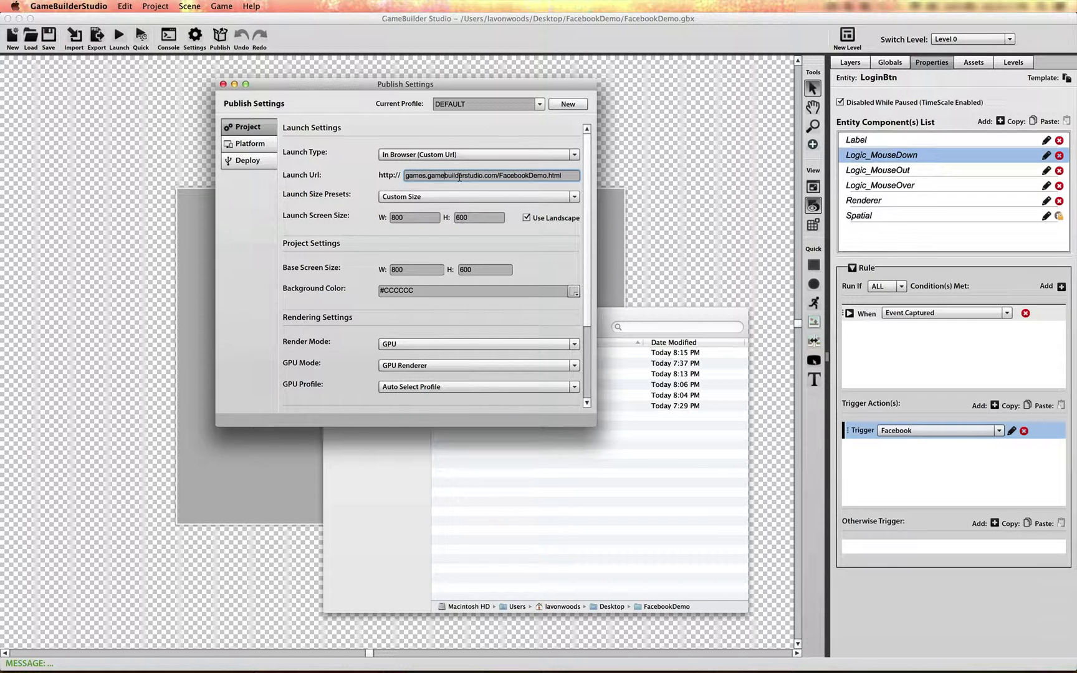
left_click(485, 475)
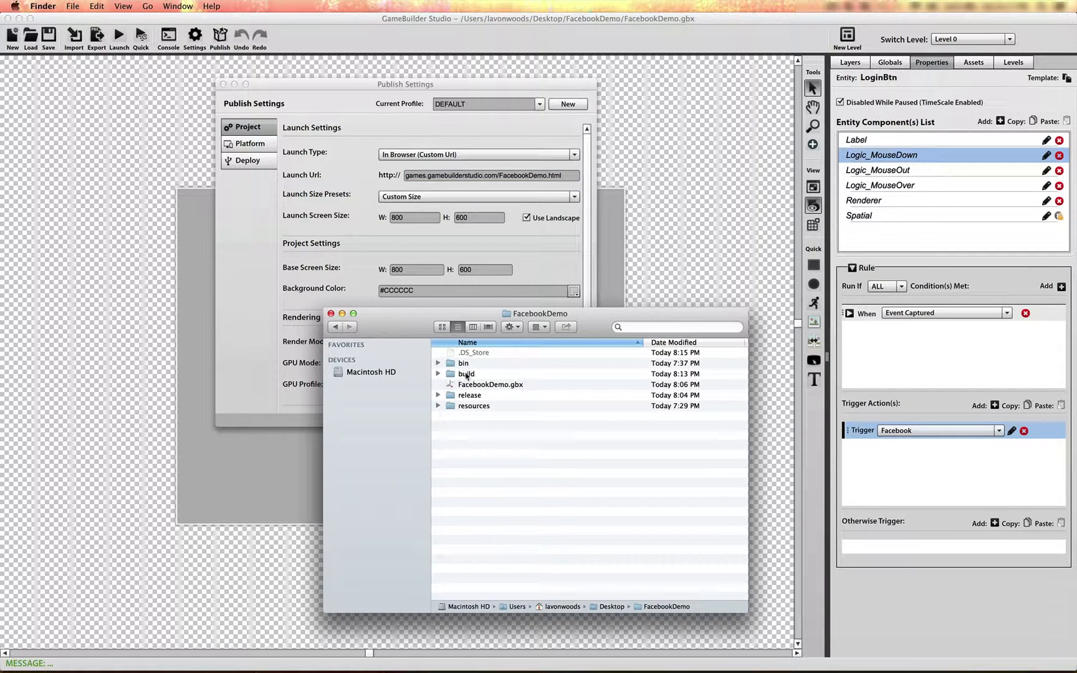
left_click(466, 375)
left_click(438, 374)
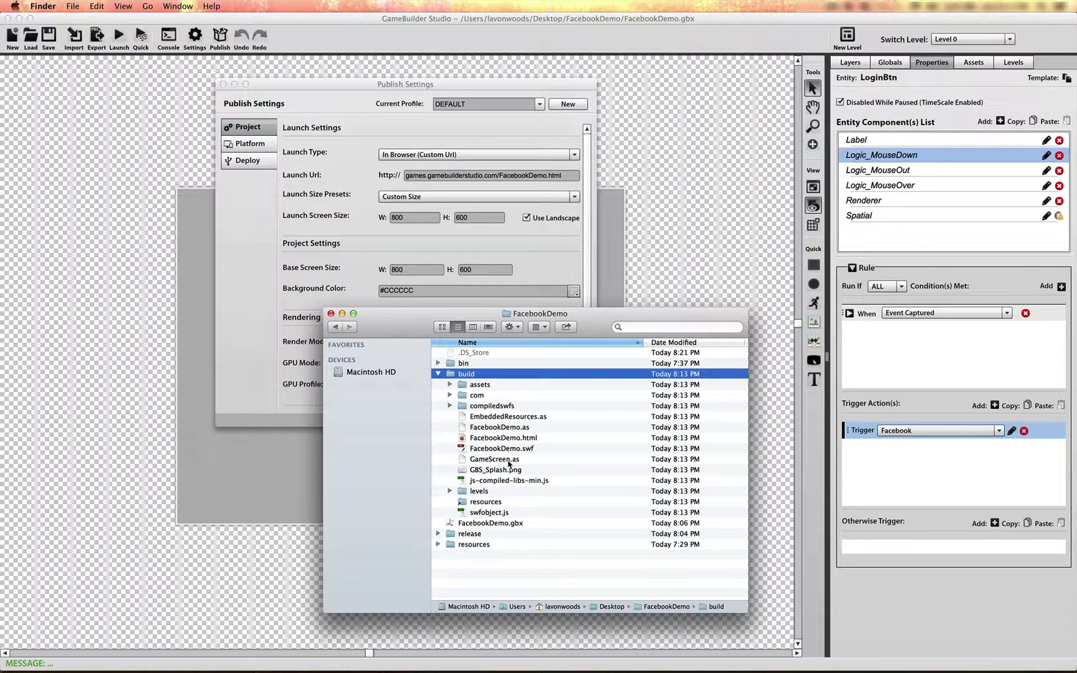
Copy the domain games.gamebuilderstudio.com from the launch URL and switch to the Facebook app settings in Chrome.
left_click(387, 139)
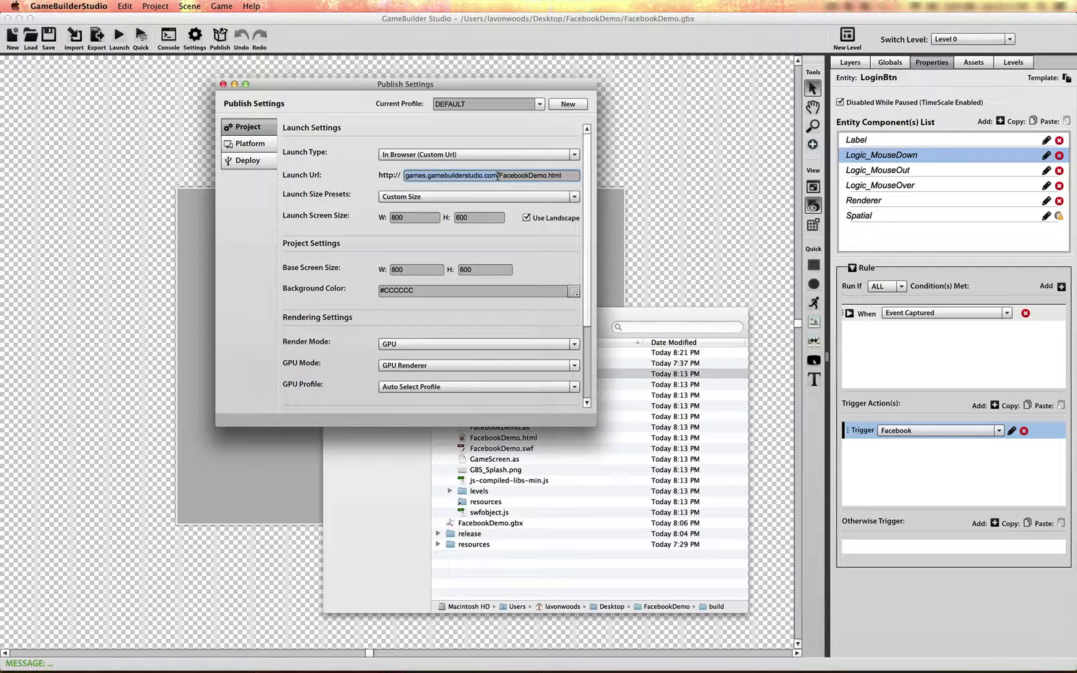
key("super+Tab")
key("super+Tab")
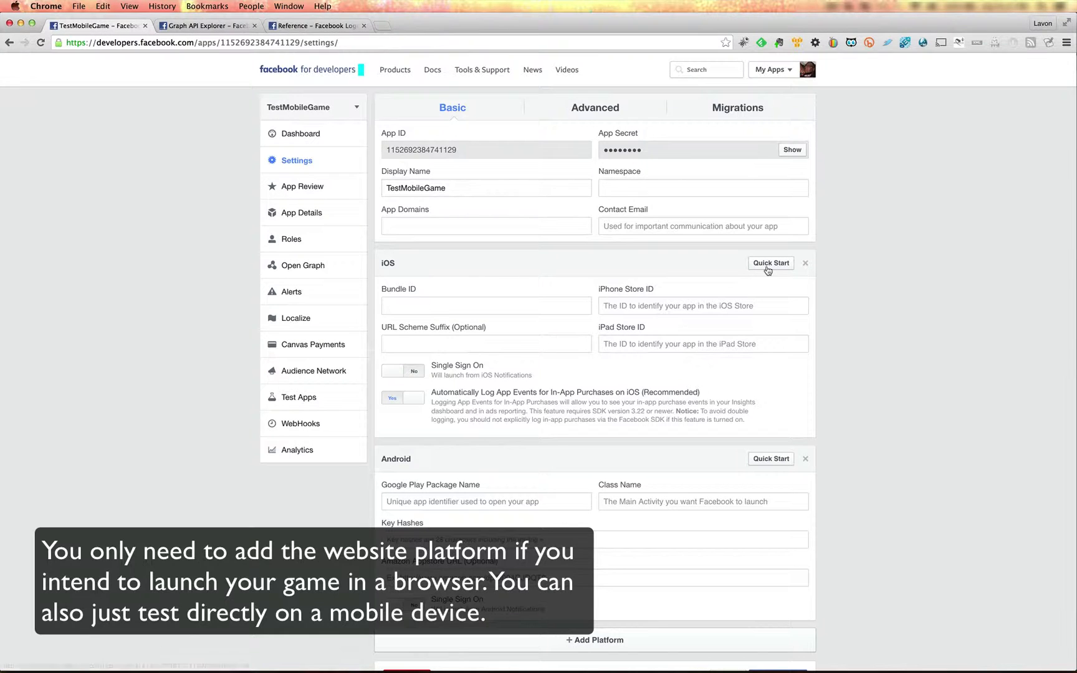
Add a Website platform to the Facebook app with games.gamebuilderstudio.com as its site URL.
left_click(597, 645)
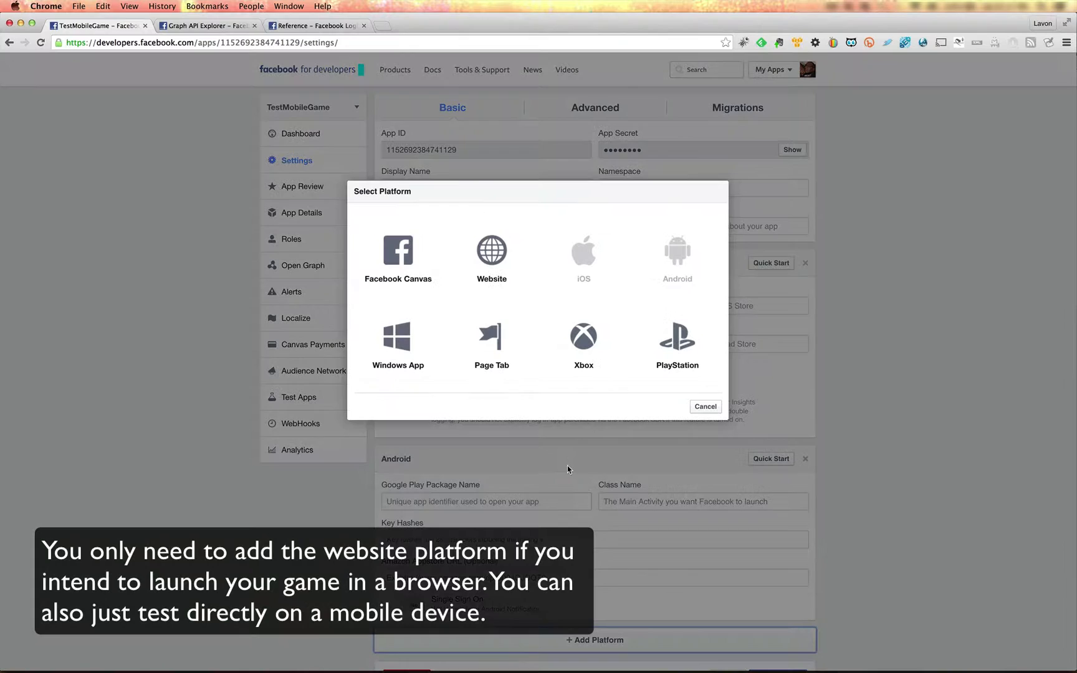
left_click(492, 254)
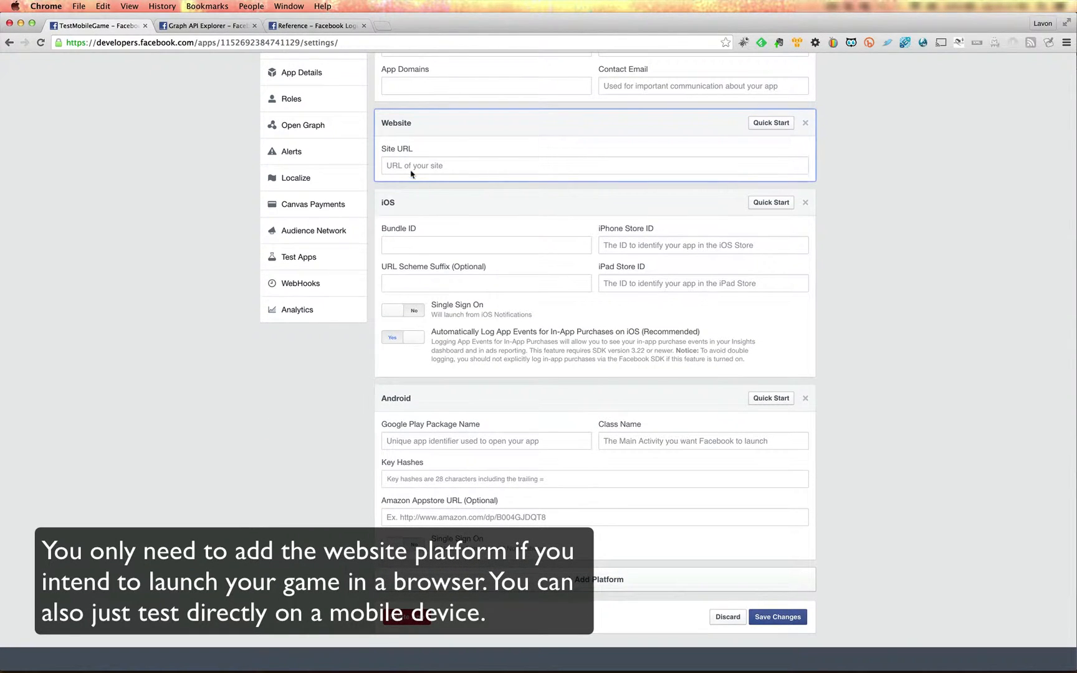
left_click(411, 167)
key("super+v")
scroll(518, 182, "up", 3)
scroll(519, 181, "down", 1)
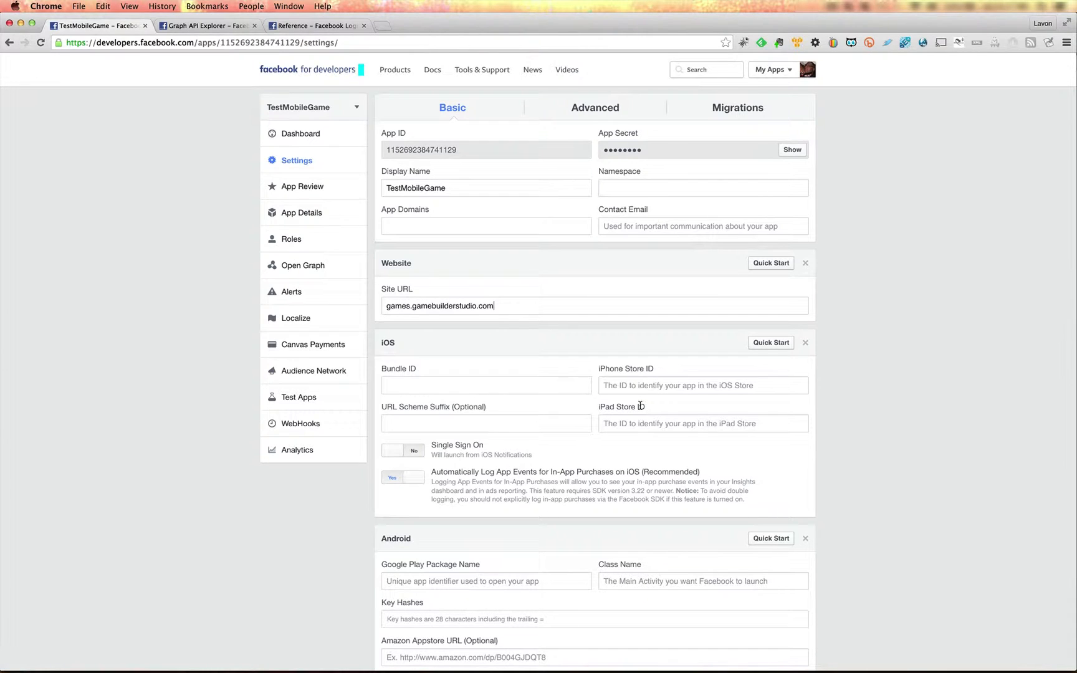
Switch to GameBuilder Studio, enlarge the publish settings window on the Android platform settings, and copy the bundle ID com.gbs.facebookdemo.
key("super+Tab")
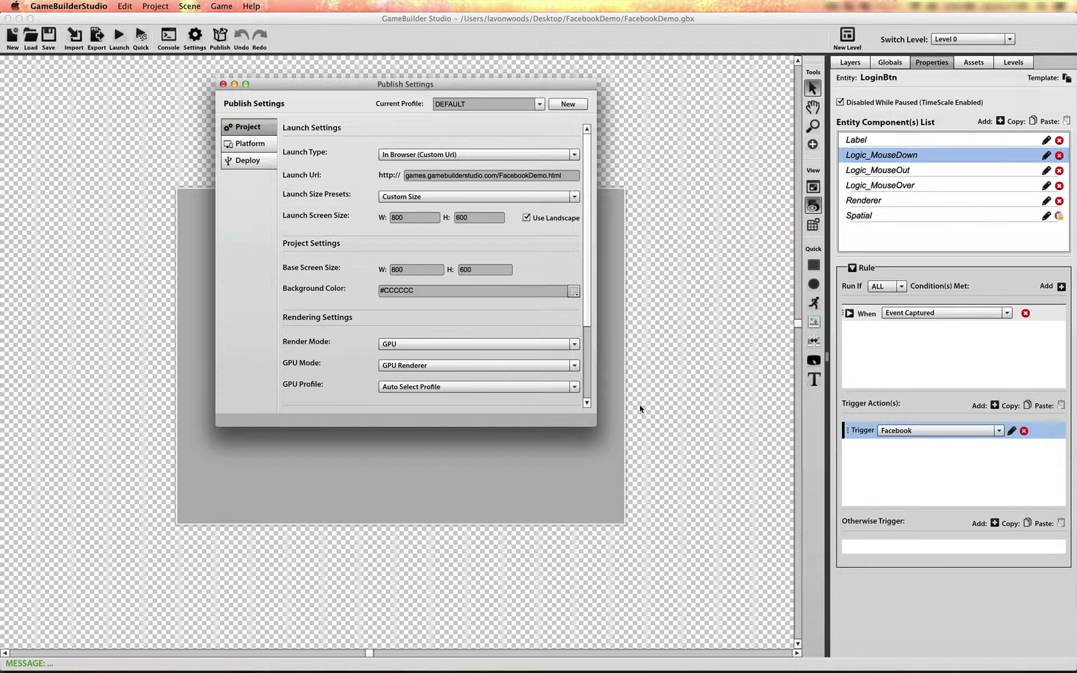
left_click(250, 144)
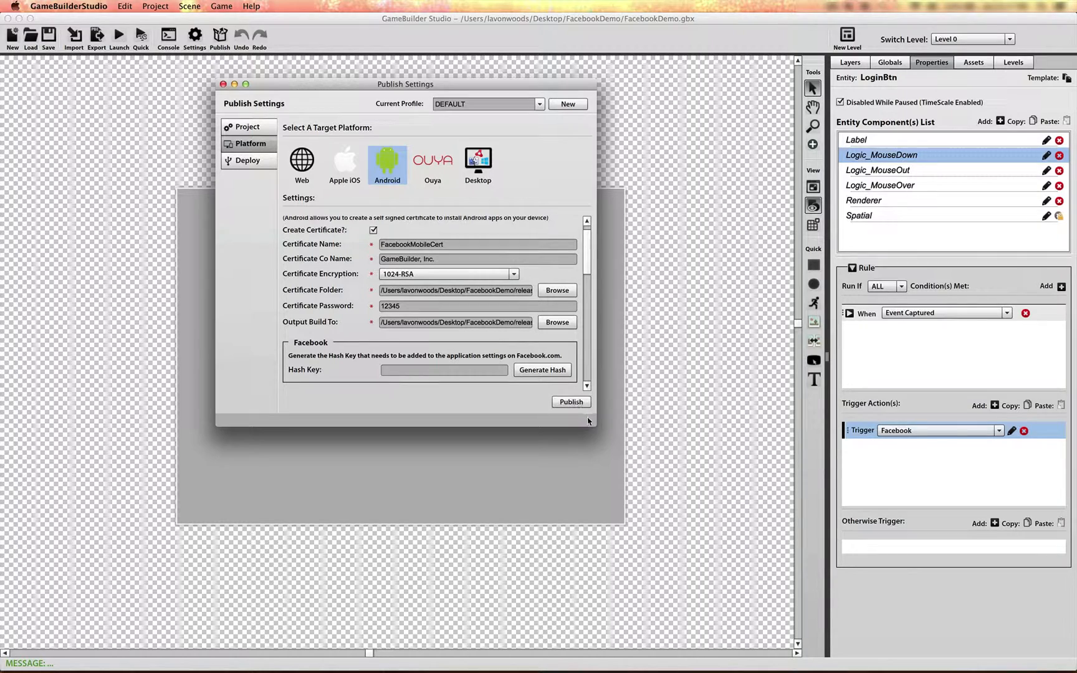
left_click_drag(591, 423, 619, 514)
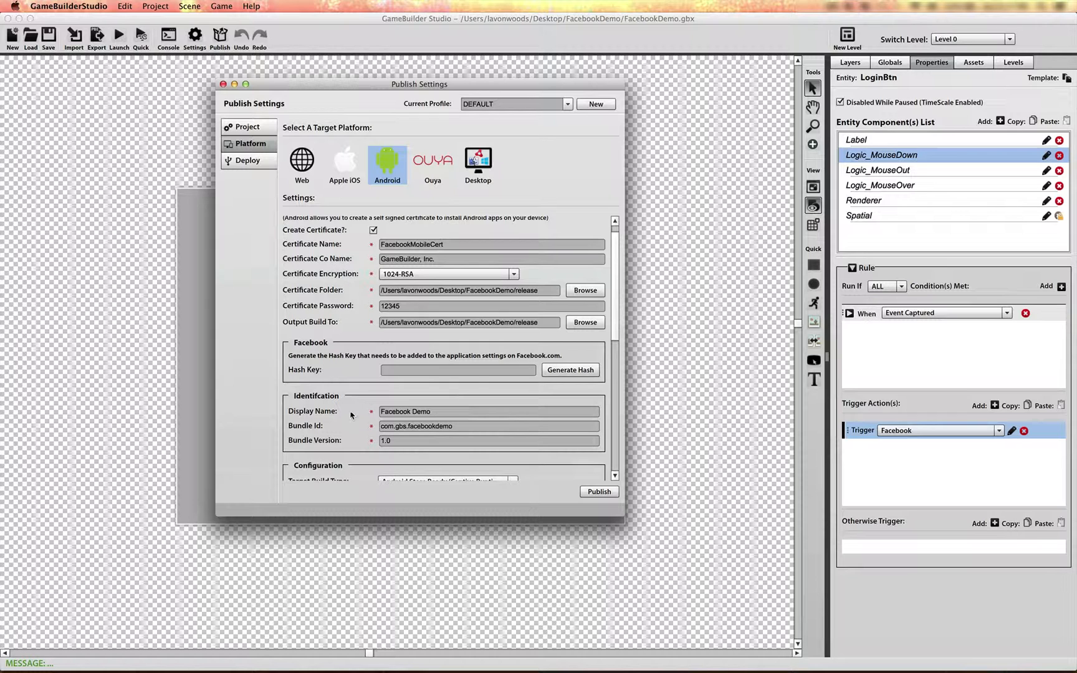
triple_click(462, 428)
key("super+c")
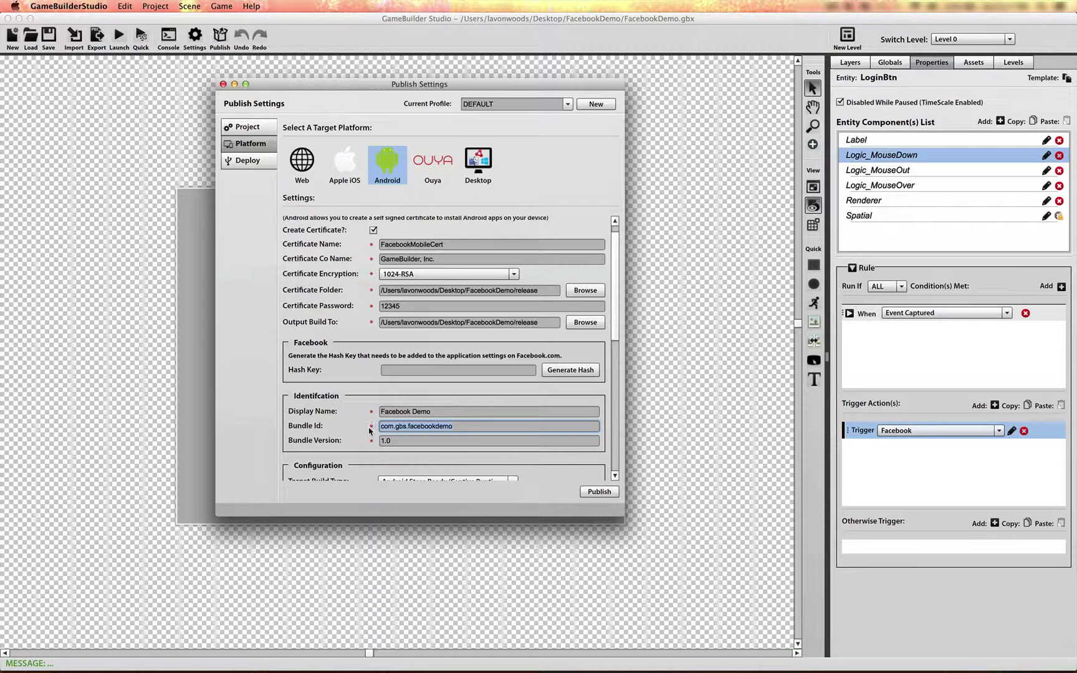
Switch to Chrome and set the Android platform's Google Play package name to air.com.gbs.facebookdemo.
key("super+Tab")
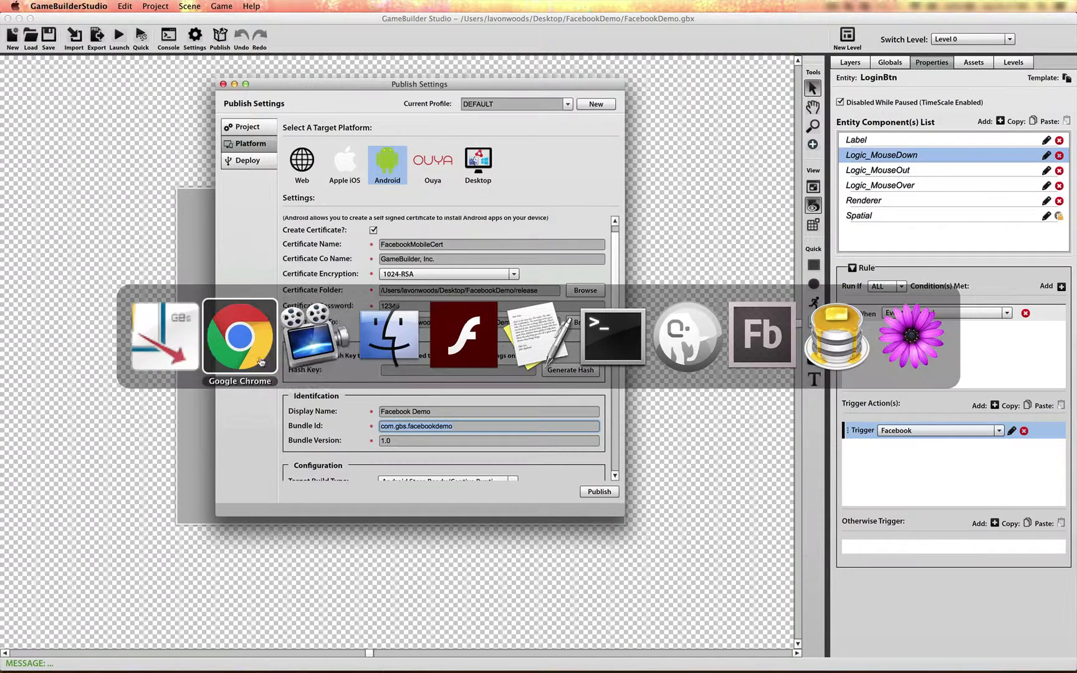
scroll(438, 548, "down", 3)
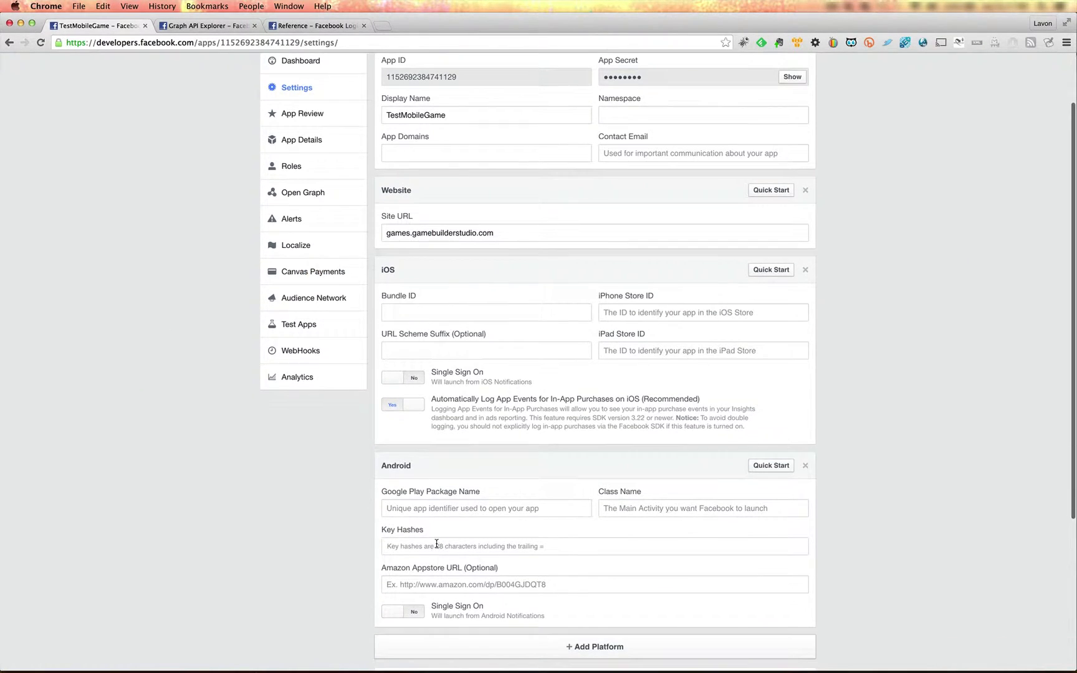
left_click(415, 508)
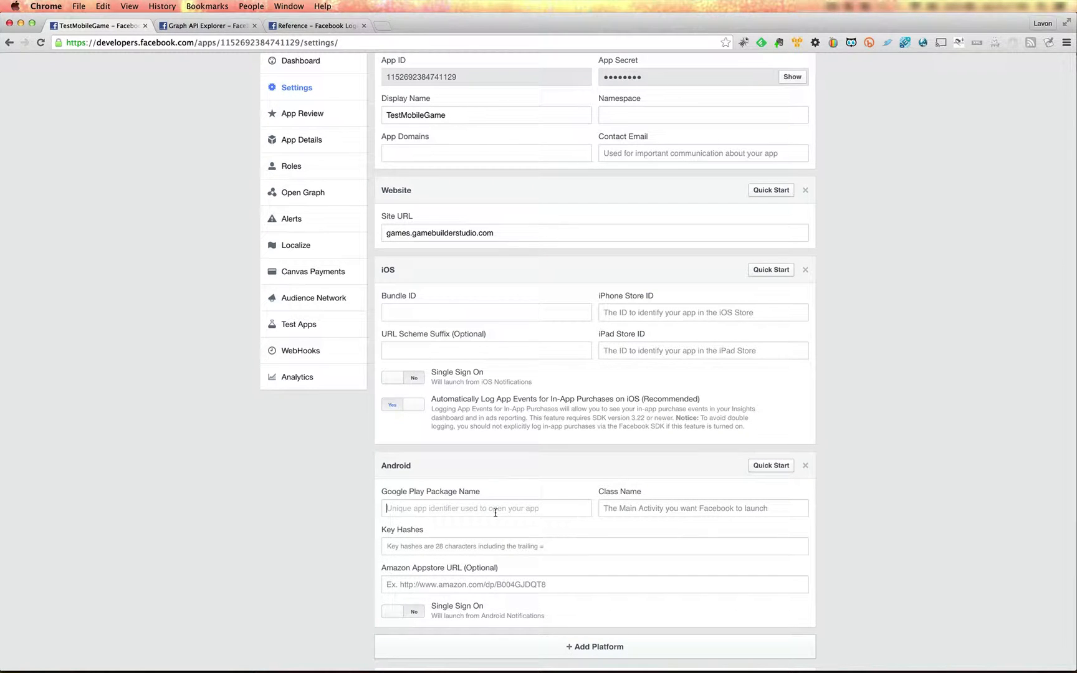
key("super+v")
left_click(386, 508)
type("air.")
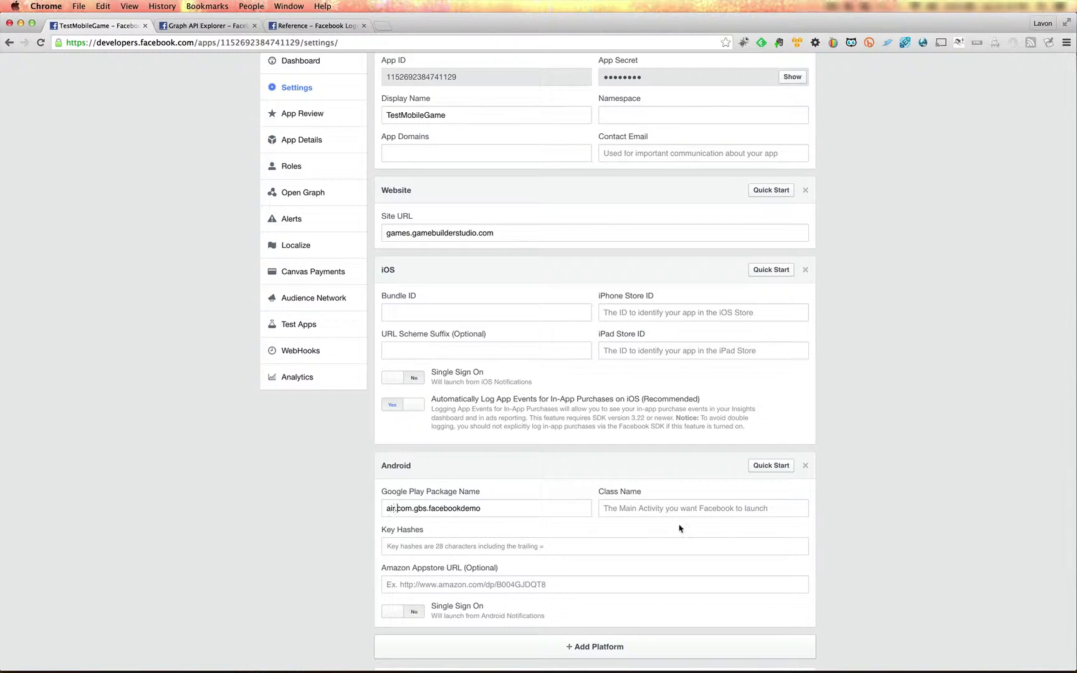
Set the Android platform's class name to air.com.gbs.facebookdemo.AppEntry.
left_click(627, 510)
type("air.")
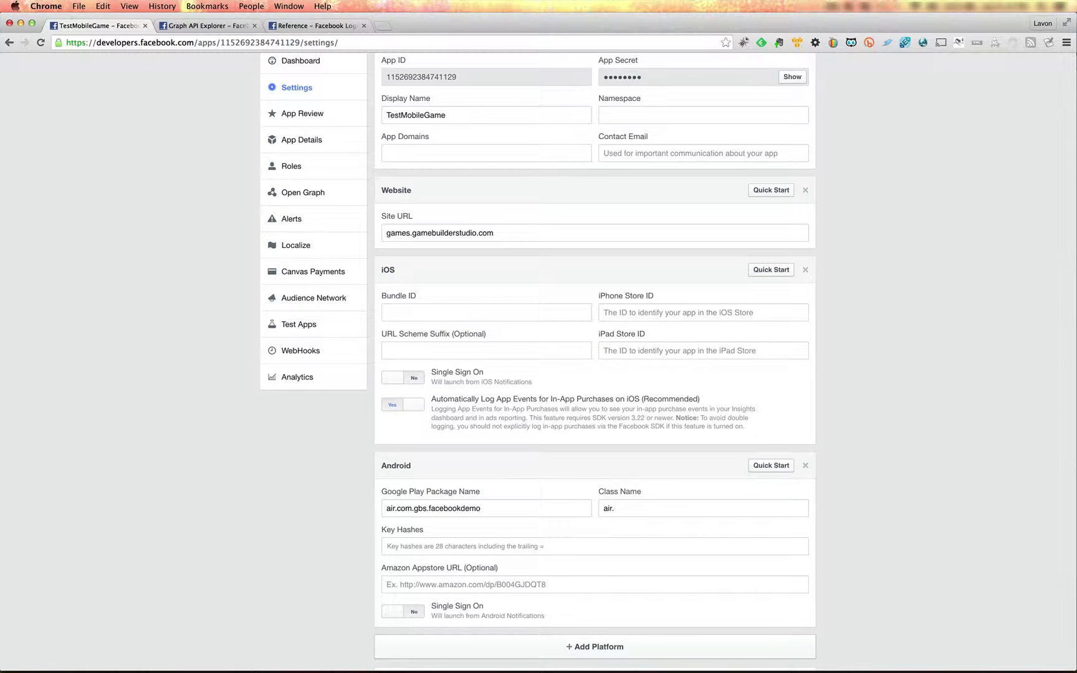
key("super+v")
type(".AppEntry")
Switch to GameBuilder Studio and try to generate the Facebook hash key in the Android platform settings.
key("super+Tab")
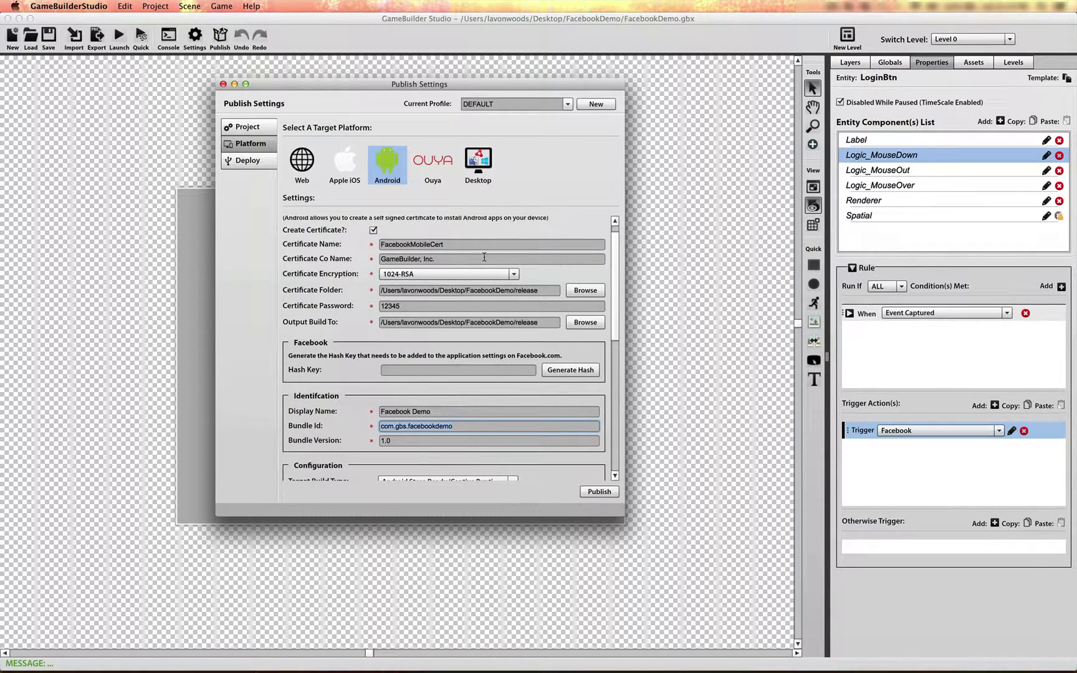
left_click(570, 370)
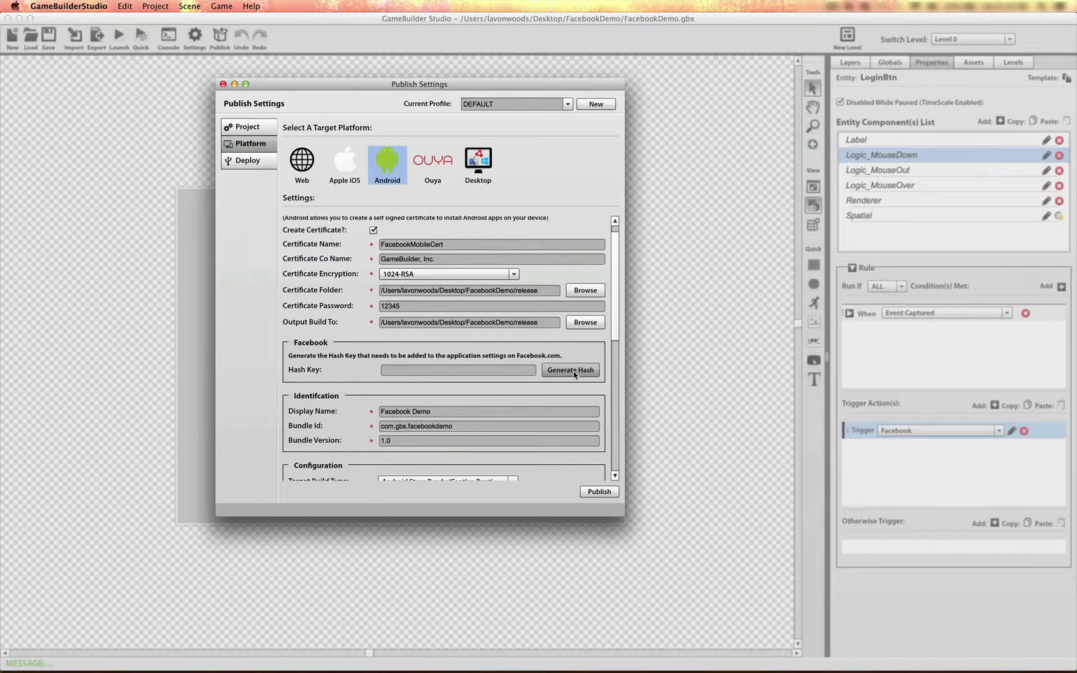
left_click_drag(307, 85, 629, 121)
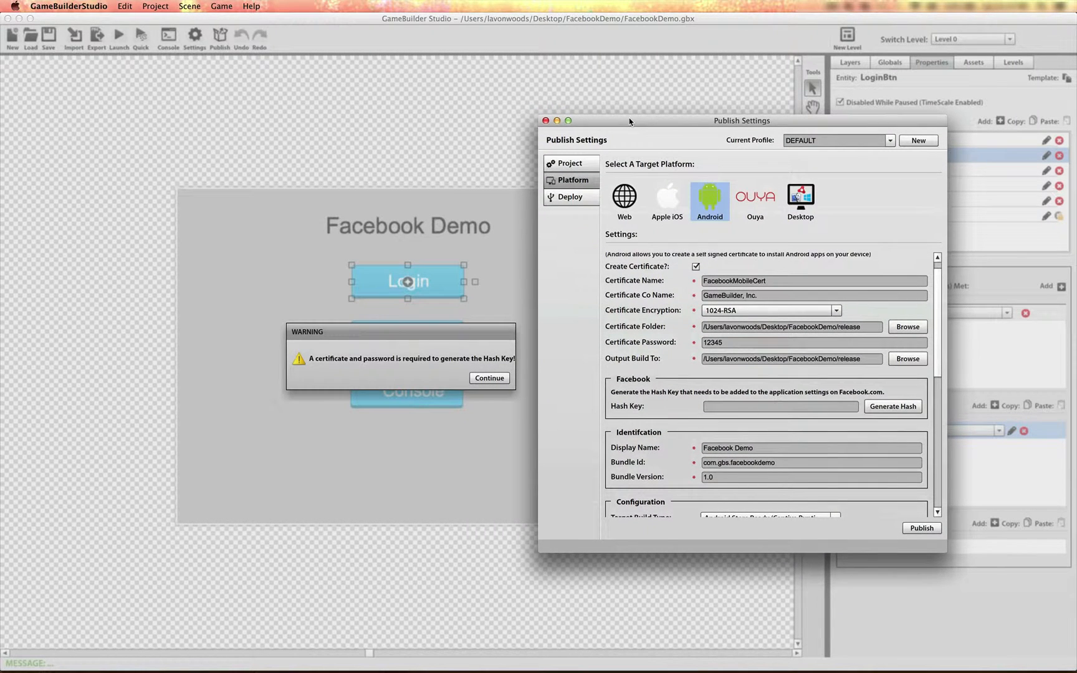
left_click(367, 359)
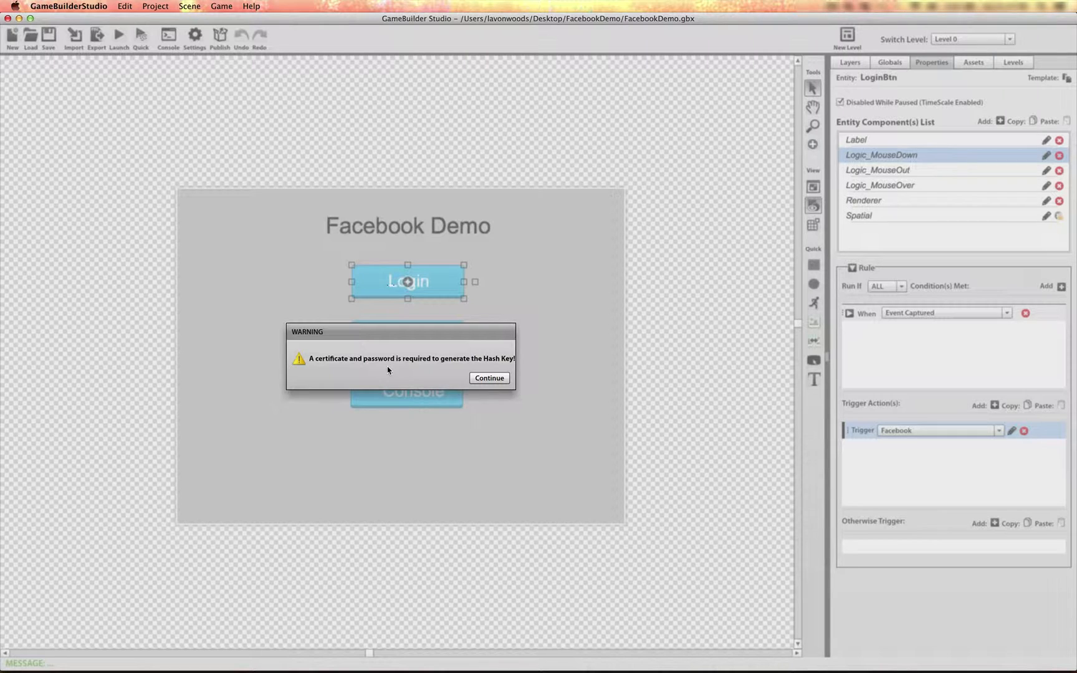
left_click(489, 378)
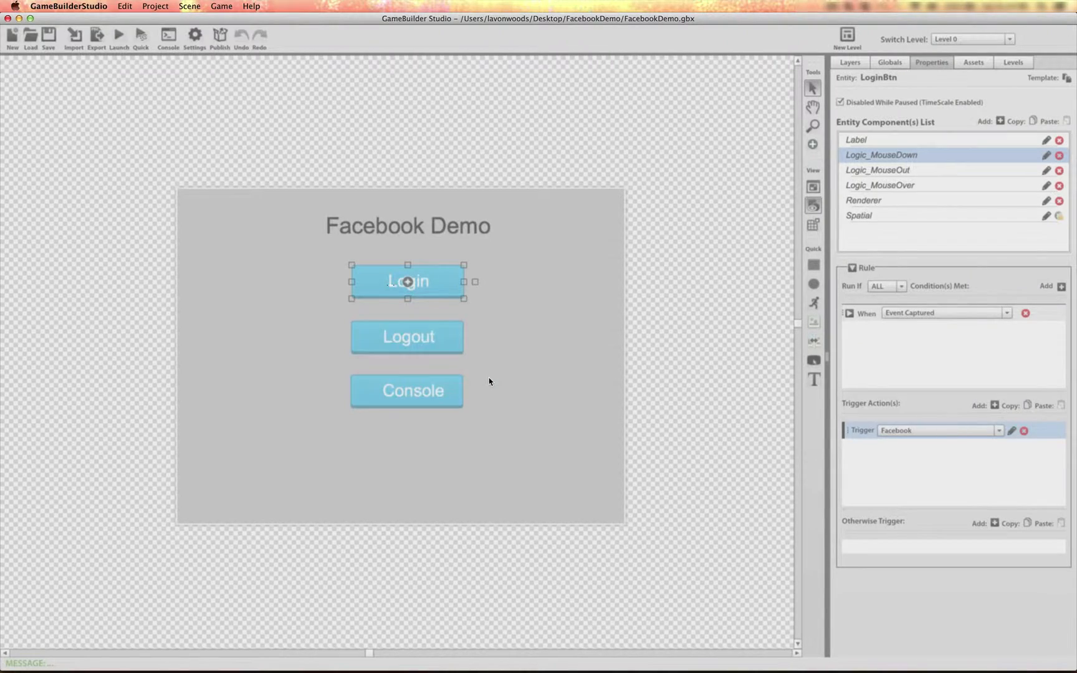
left_click_drag(703, 123, 535, 83)
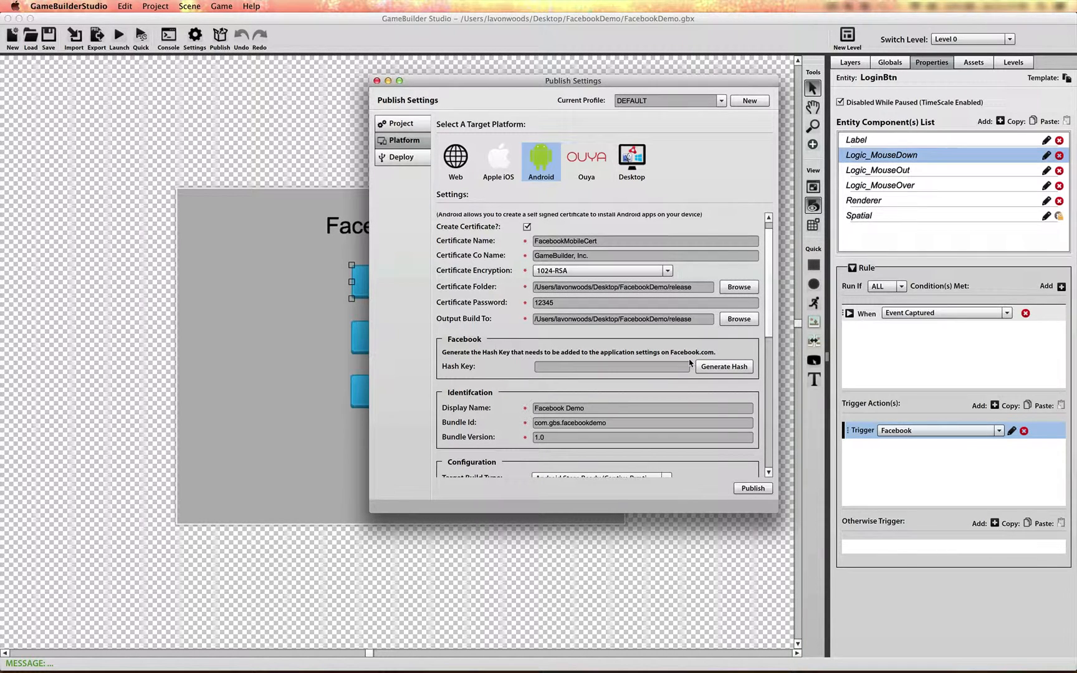
Publish the Android build and locate the FacebookMobileCert.pfx certificate in the project's release folder in Finder.
left_click(754, 488)
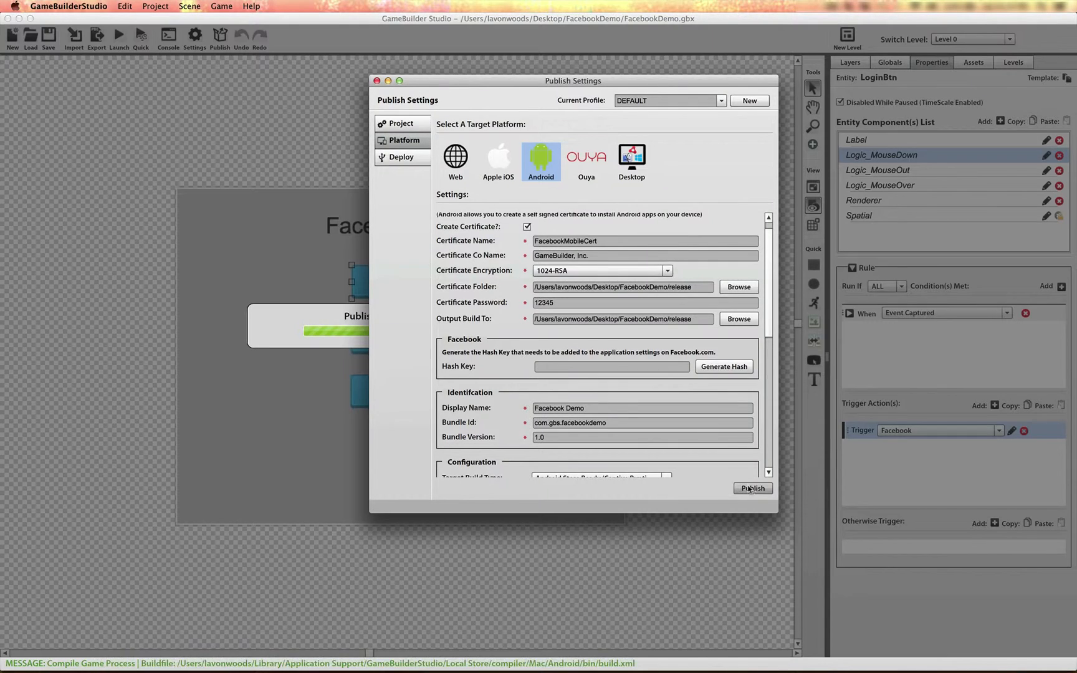
left_click_drag(509, 82, 658, 107)
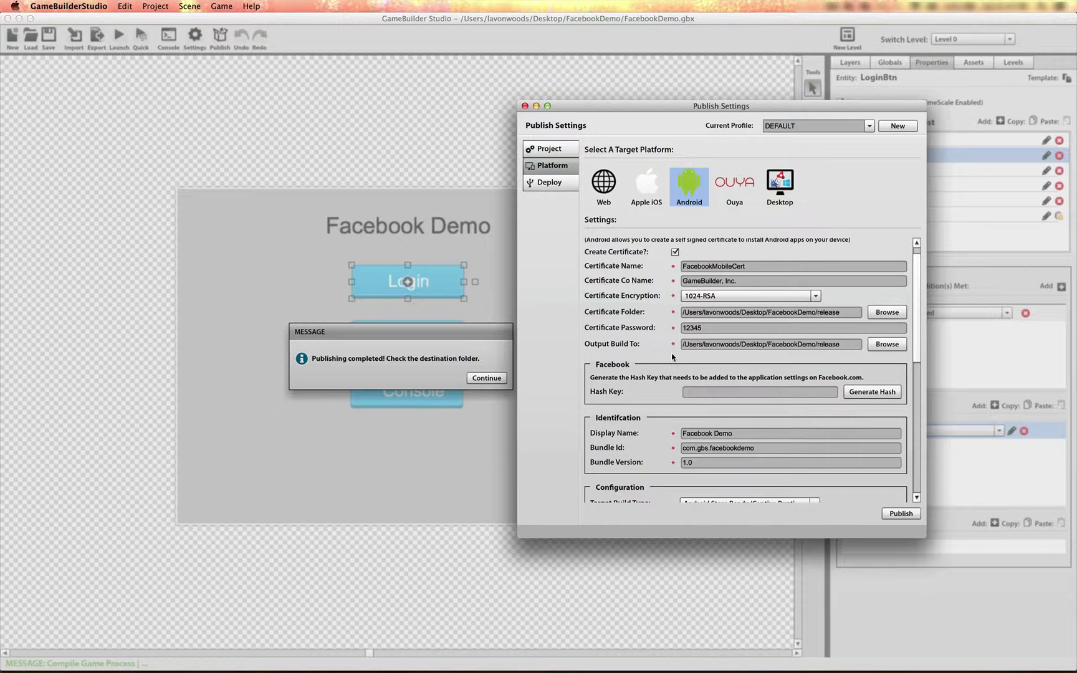
key("super+Tab")
key("super+Tab")
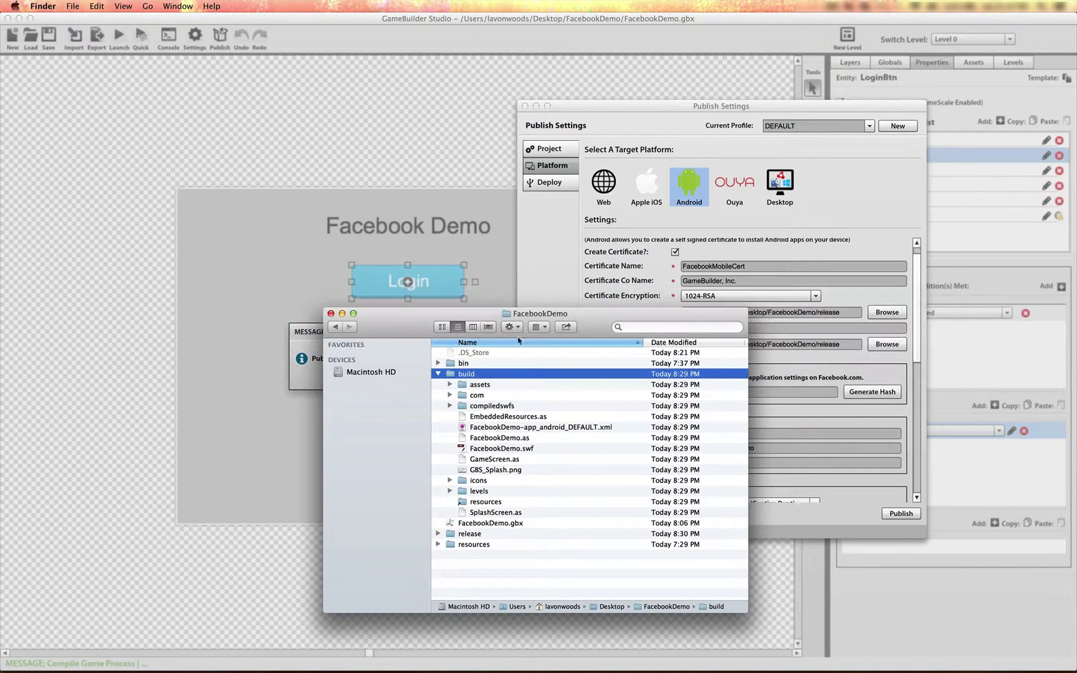
left_click(438, 534)
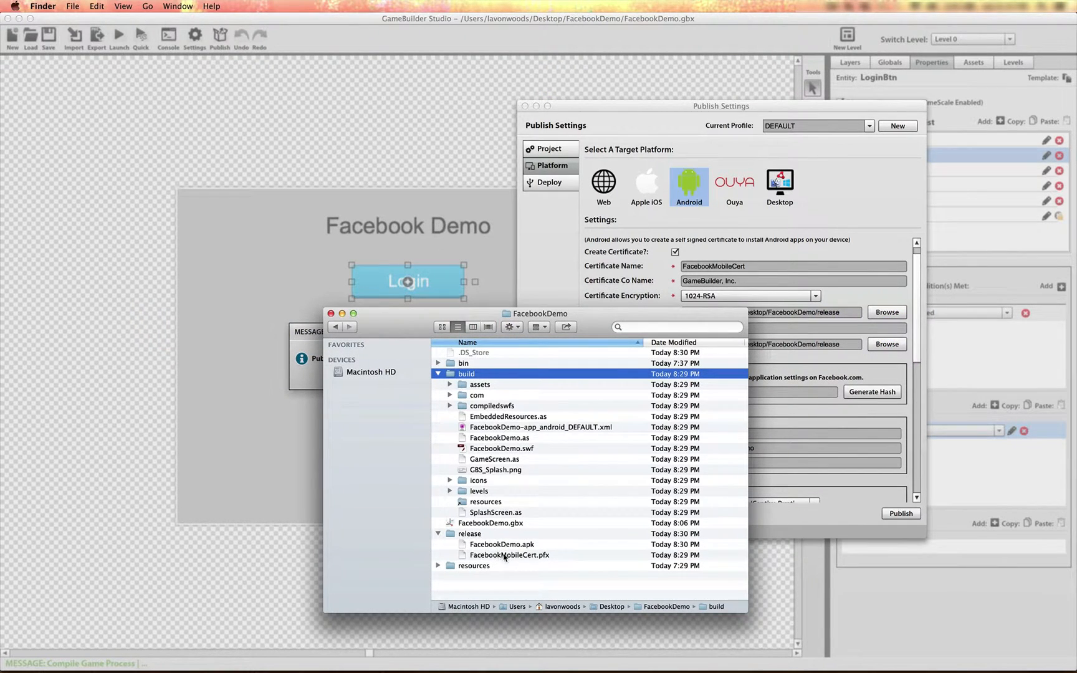
left_click(541, 555)
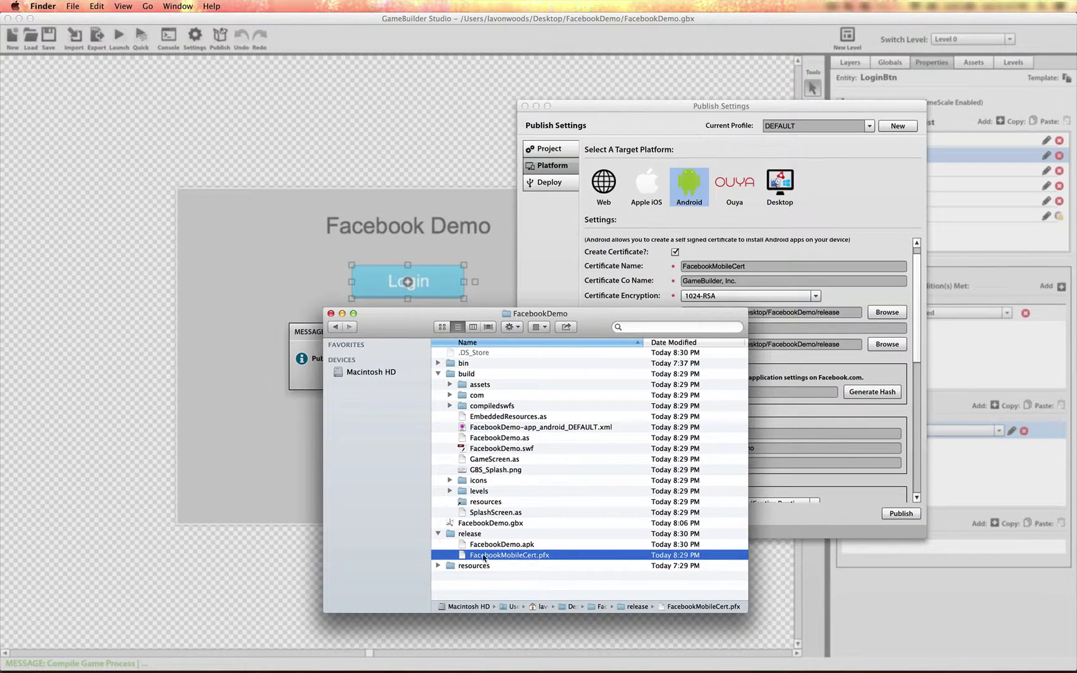
Generate and copy the Android hash key in GameBuilder Studio, and return to the Facebook app settings in Chrome.
left_click(879, 212)
left_click(873, 391)
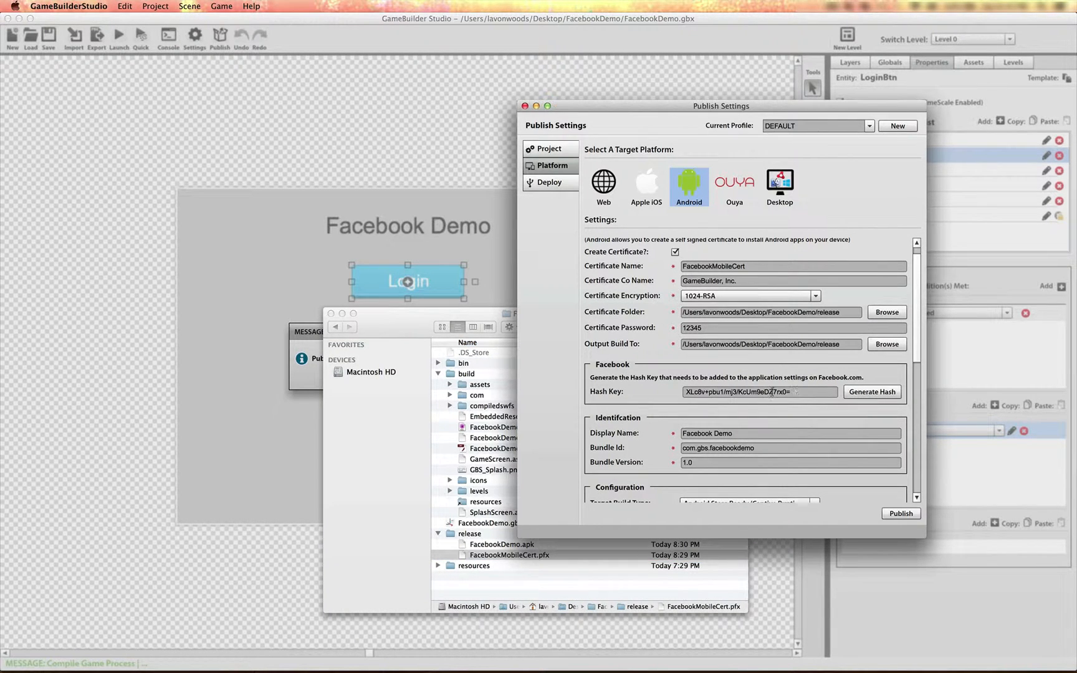
left_click(397, 43)
left_click(487, 378)
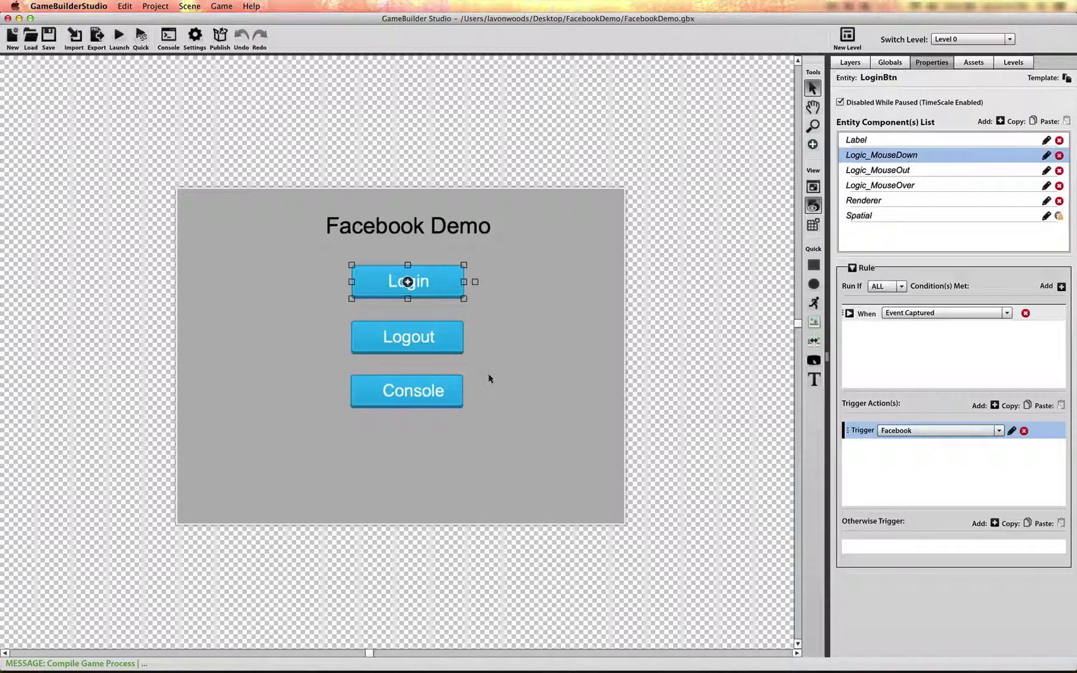
key("super+Tab")
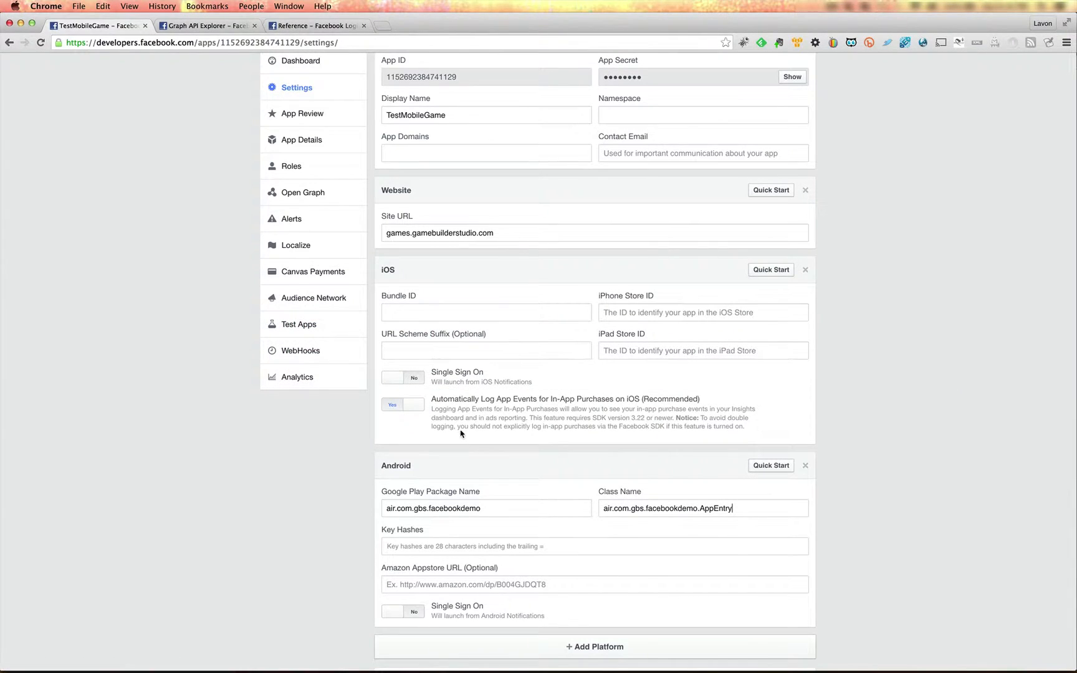
Add the copied Android hash key to the Key Hashes of the Android platform settings.
left_click(400, 551)
key("super+v")
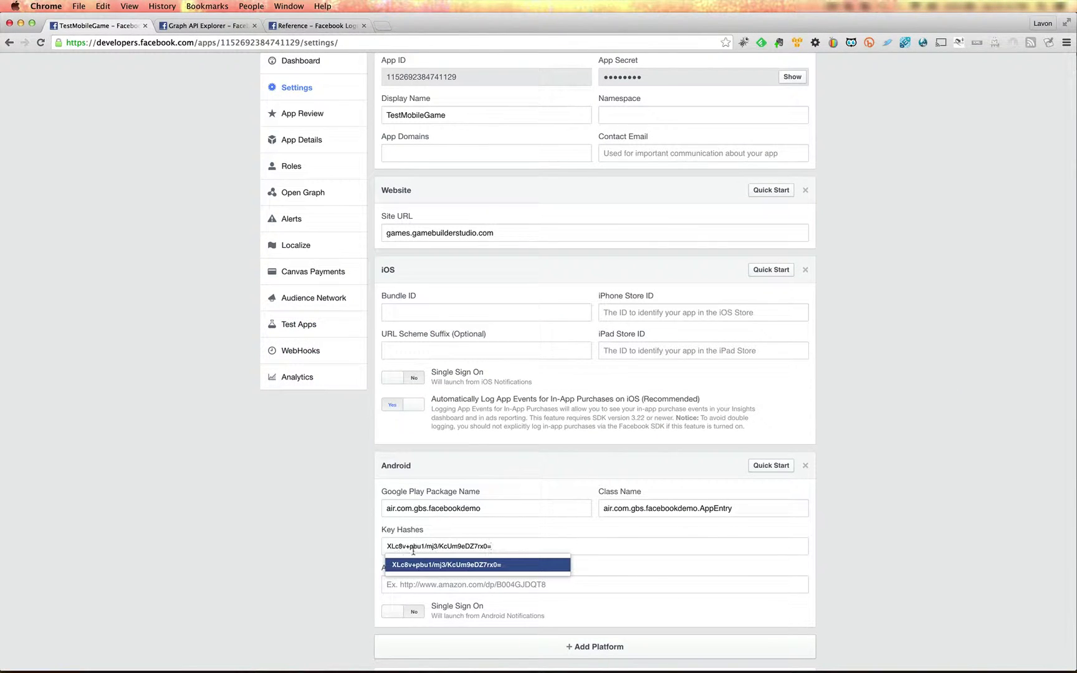
left_click(479, 564)
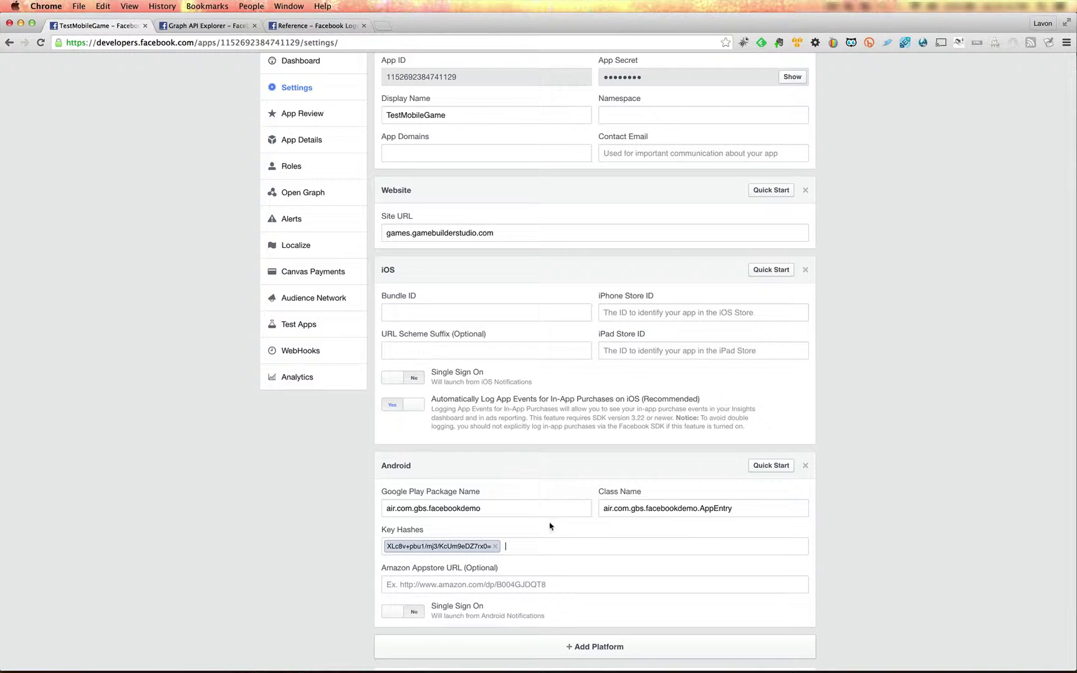
Set the iOS platform's Bundle ID to com.gbs.facebookdemo by copying the Android package name without its air. prefix.
left_click_drag(486, 509, 400, 510)
key("super+c")
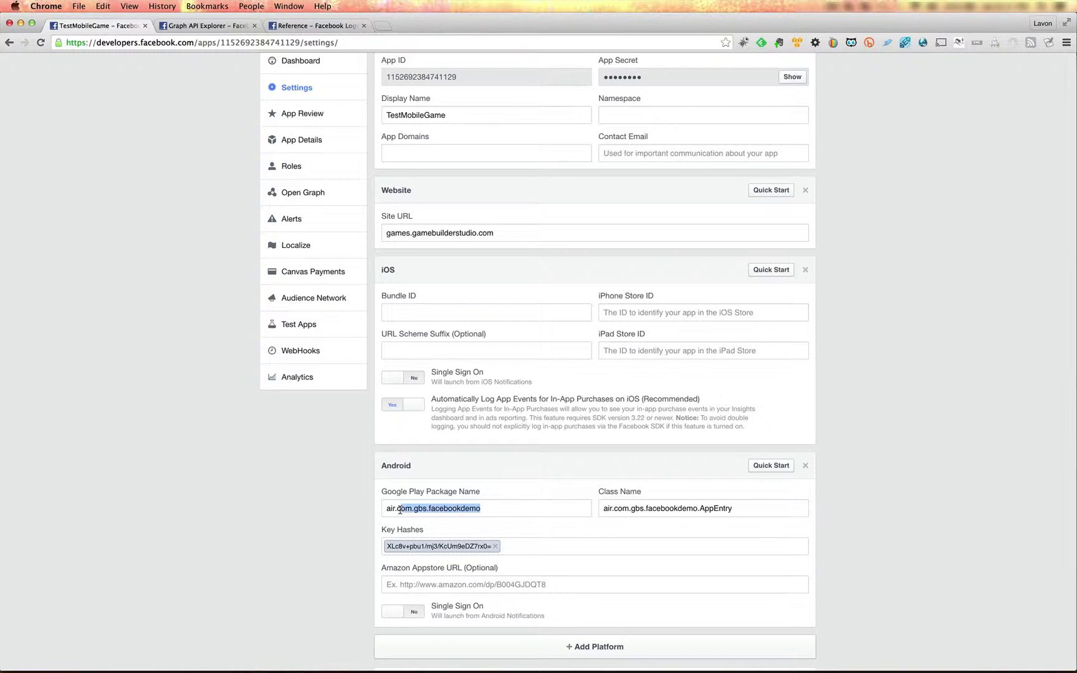
left_click(402, 324)
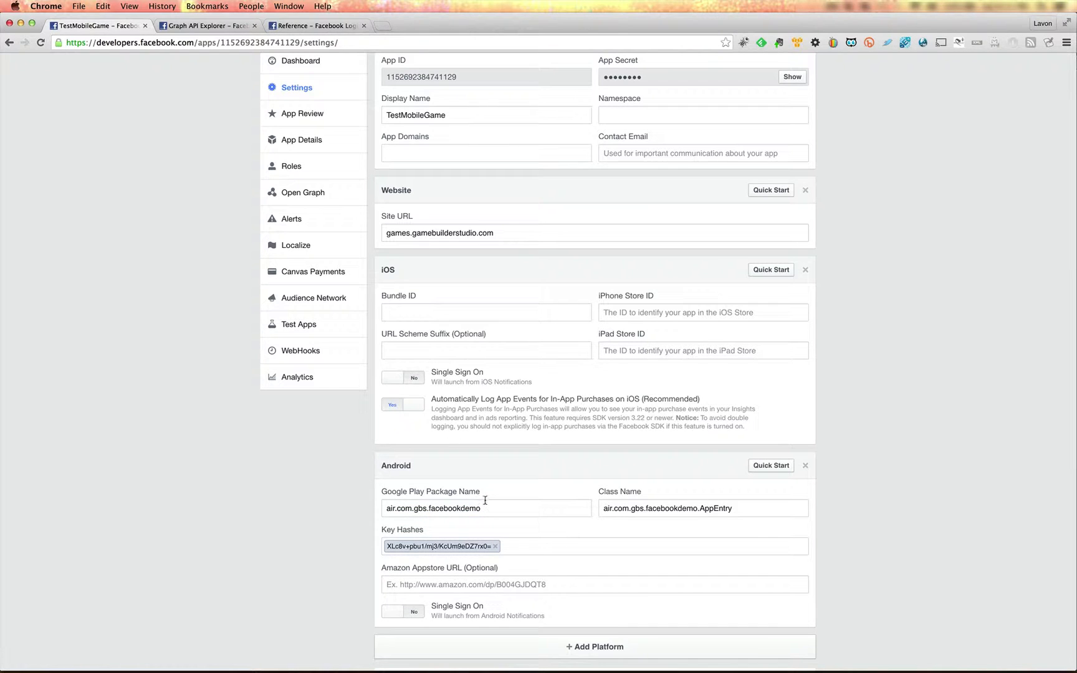
key("super+v")
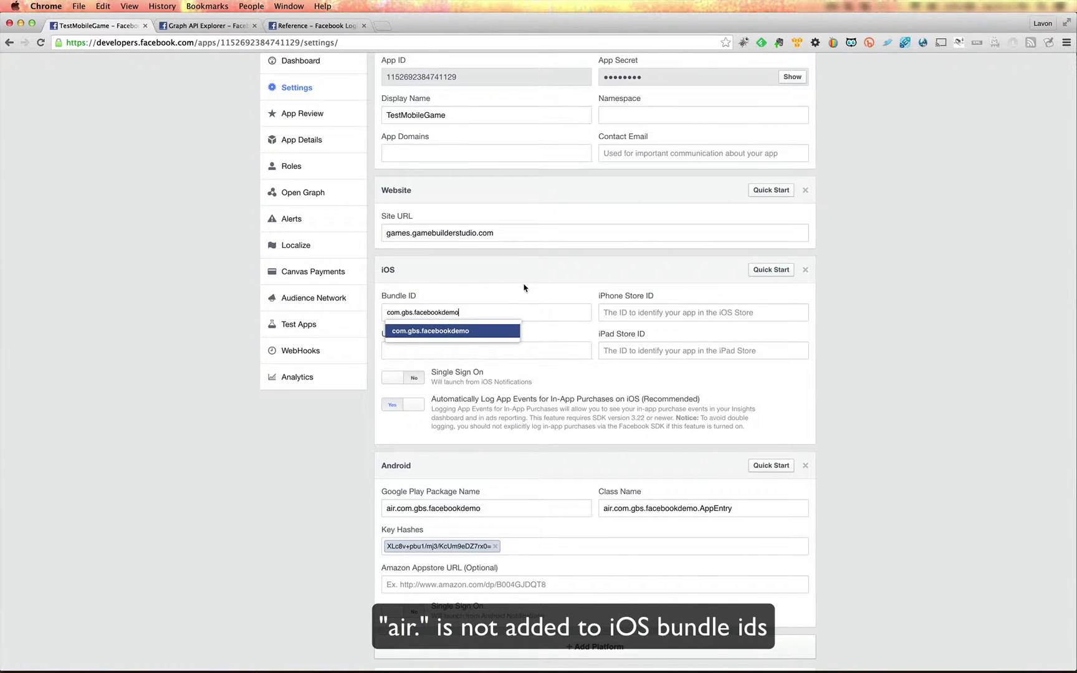
key("Return")
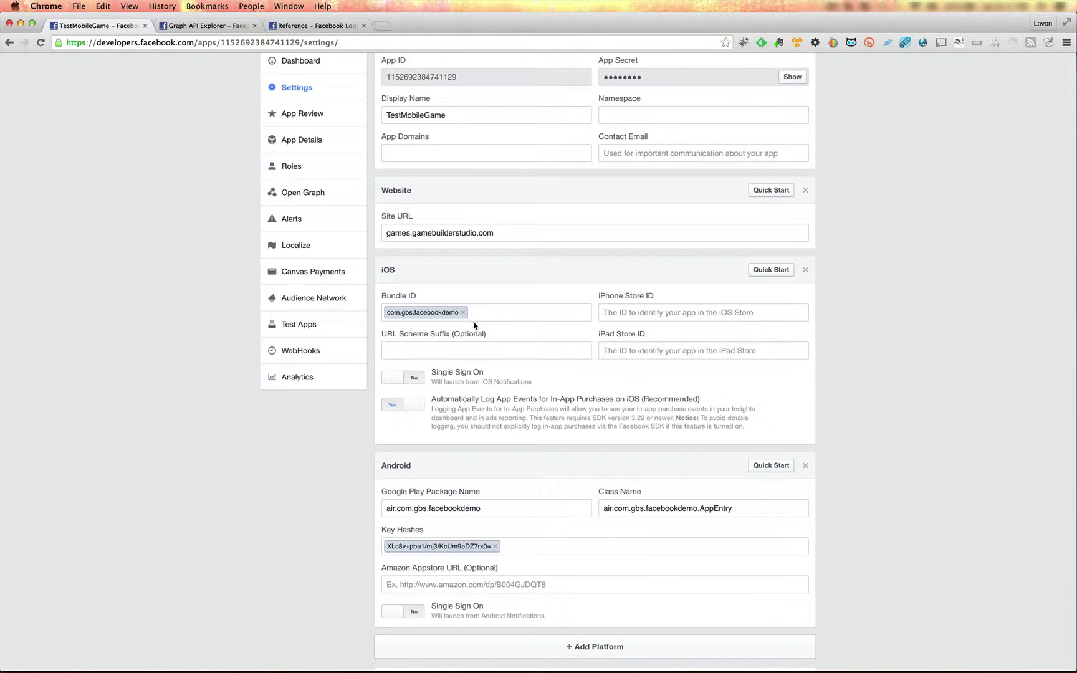
Switch to GameBuilder Studio and check the Bundle Id in the DEFAULT_IOS publish profile, restoring the DEFAULT profile.
key("super+Tab")
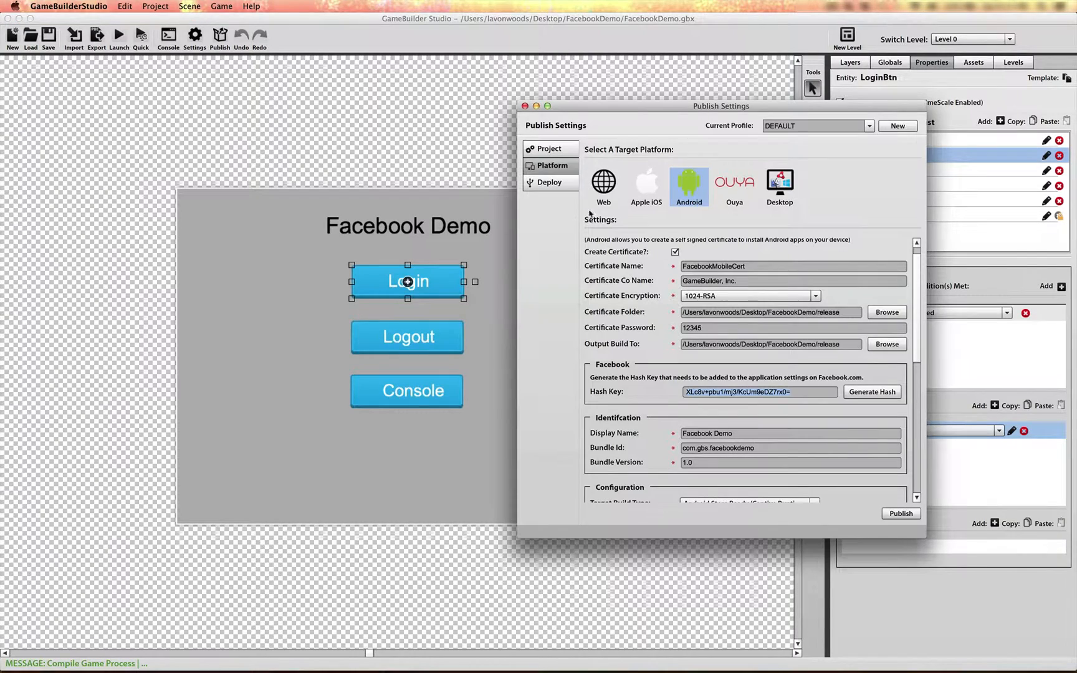
left_click(870, 125)
left_click(789, 154)
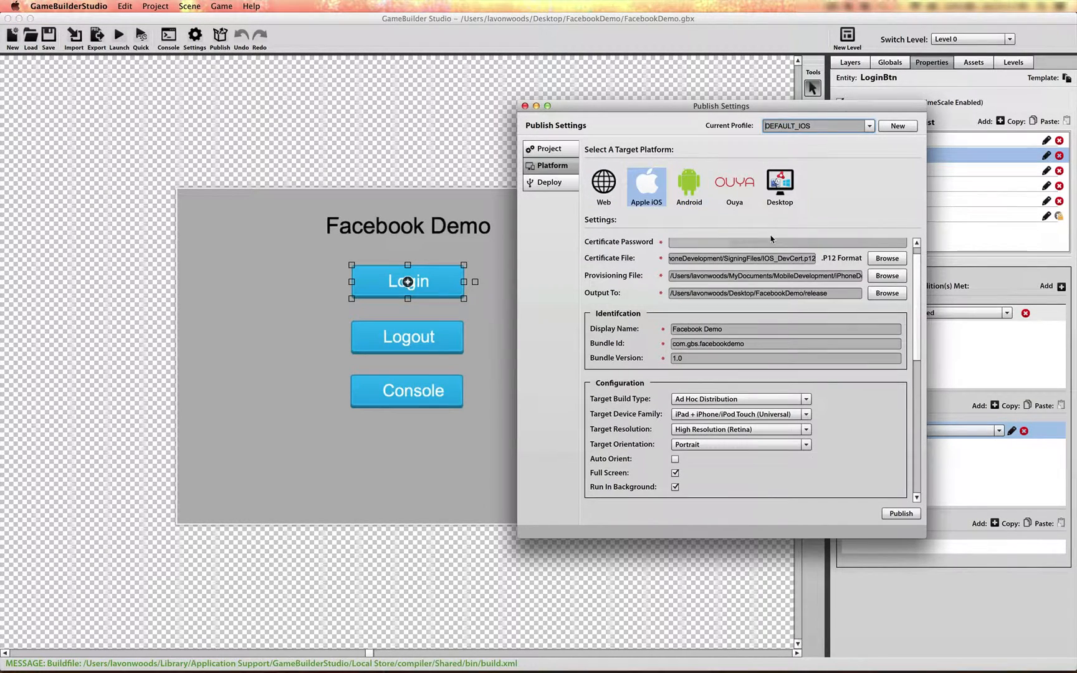
left_click_drag(758, 343, 636, 344)
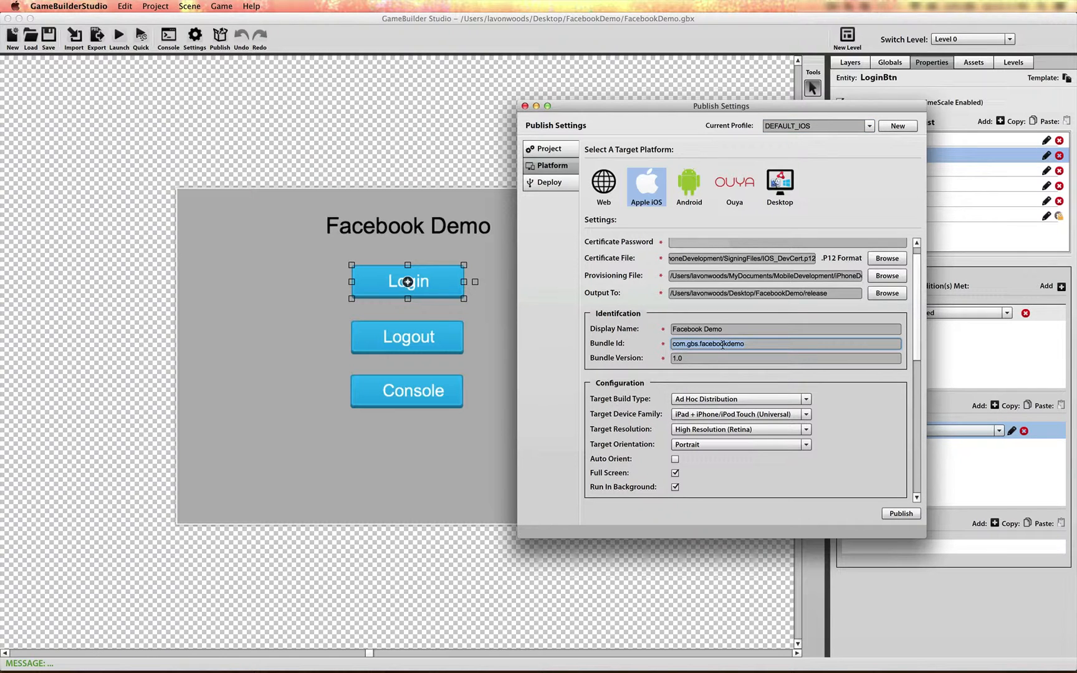
left_click(868, 126)
left_click(816, 139)
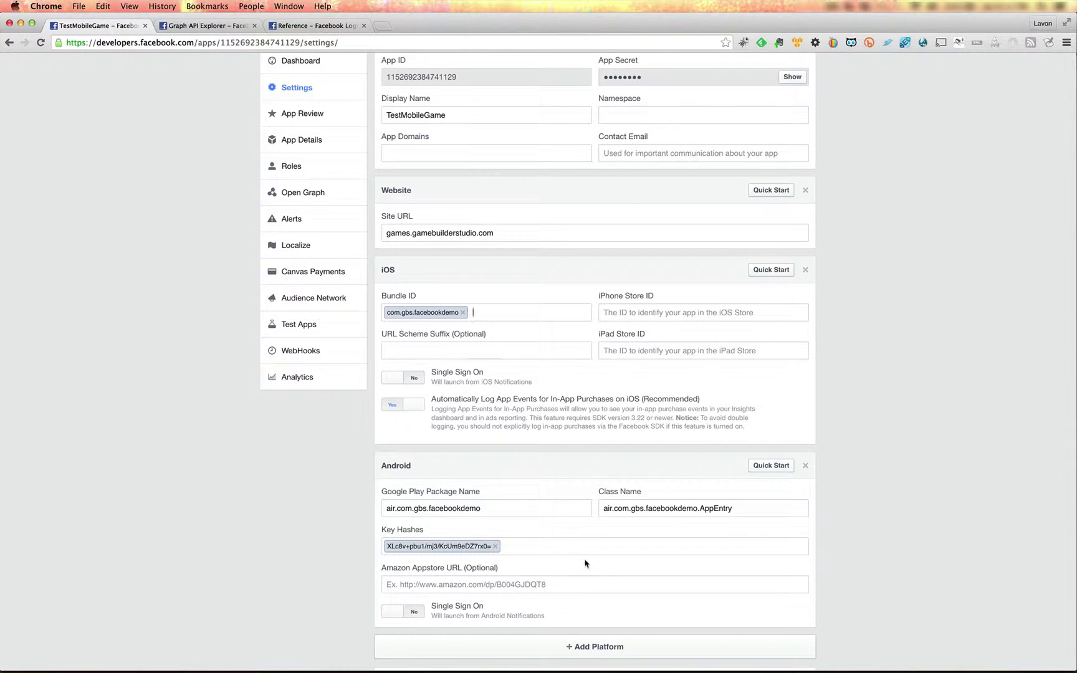
Save the Facebook app settings in Chrome, keeping the air.com.gbs.facebookdemo package name.
scroll(654, 558, "down", 5)
left_click(787, 464)
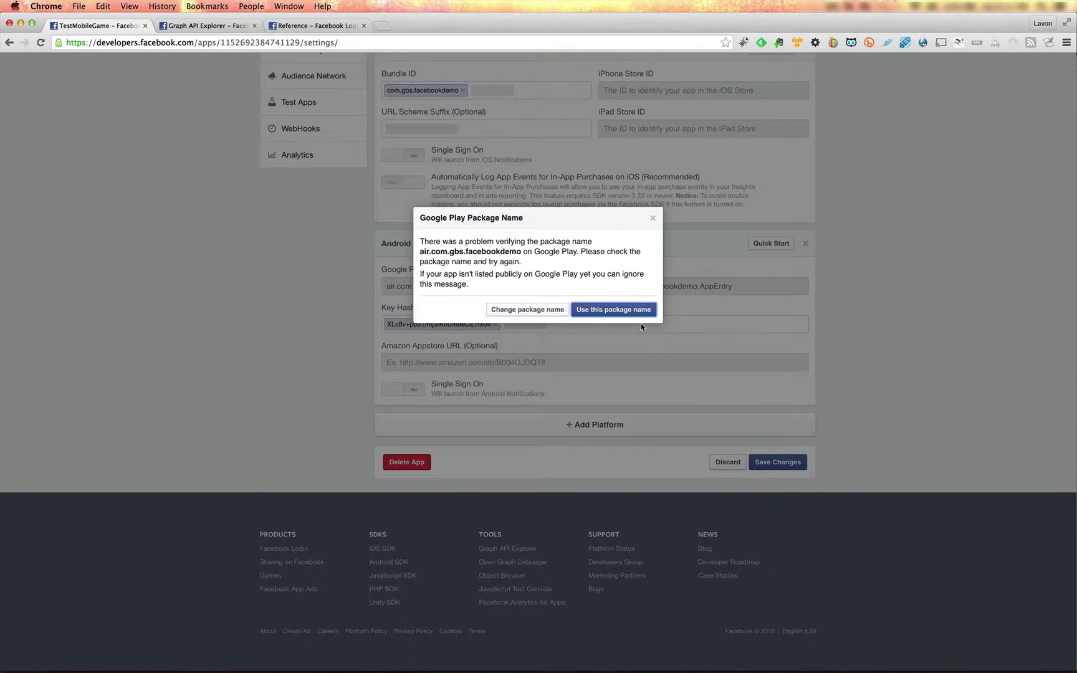
left_click(584, 312)
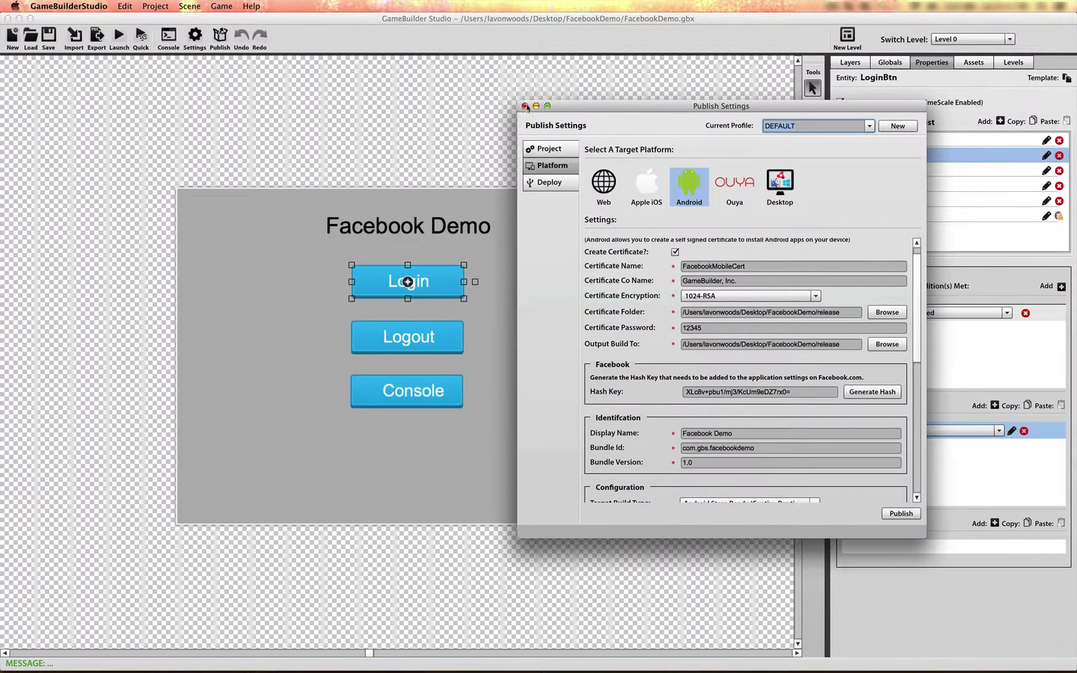
Close GameBuilder Studio's publish settings and examine the Path / Node of the GetProfilePicture call in the Login button's Facebook action.
left_click(523, 104)
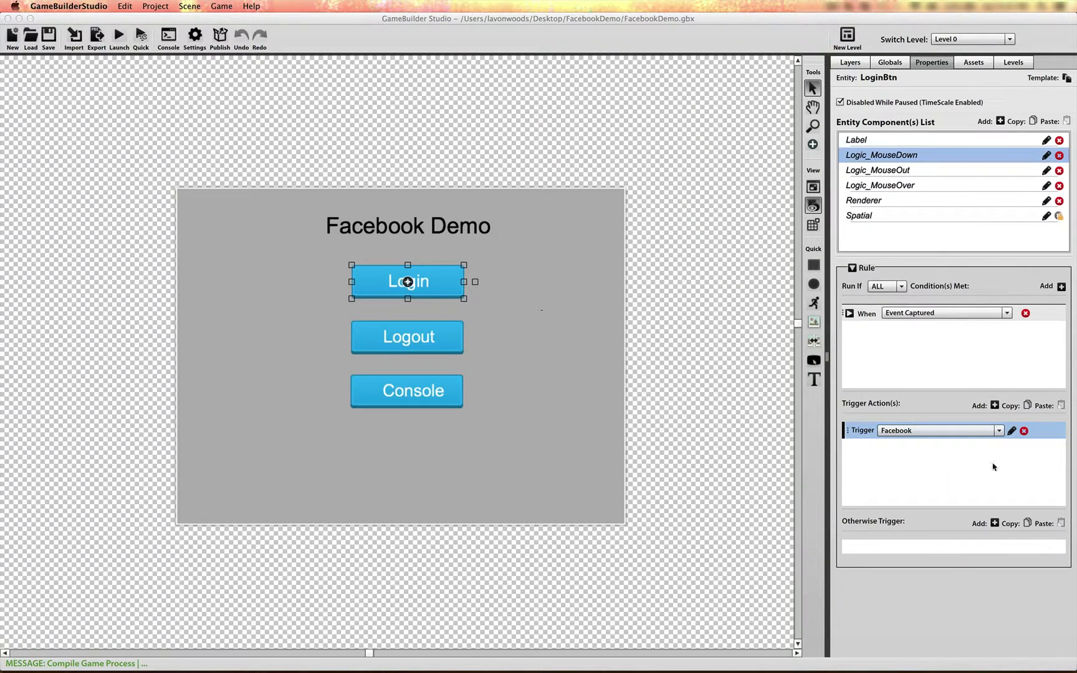
left_click(1011, 431)
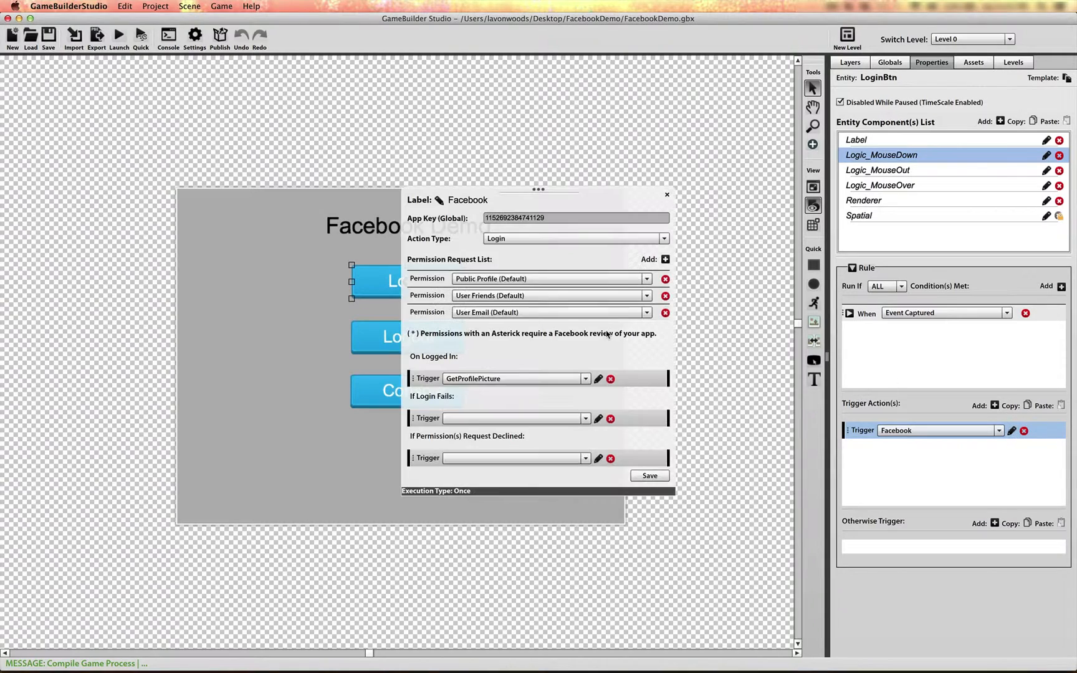
left_click(597, 379)
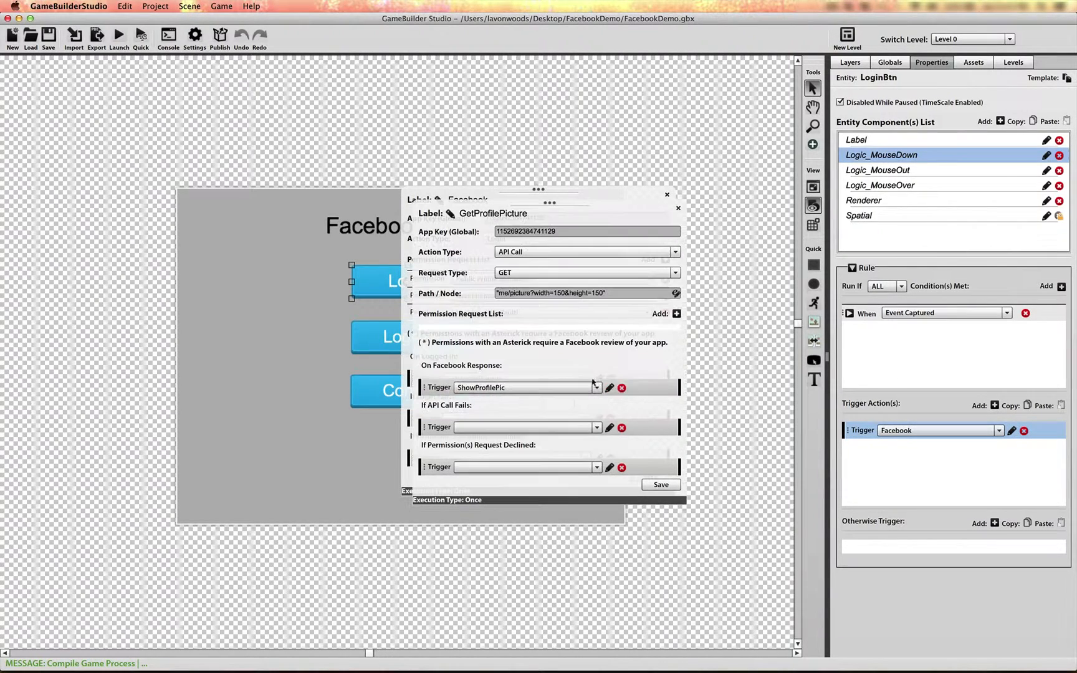
left_click_drag(552, 224, 603, 272)
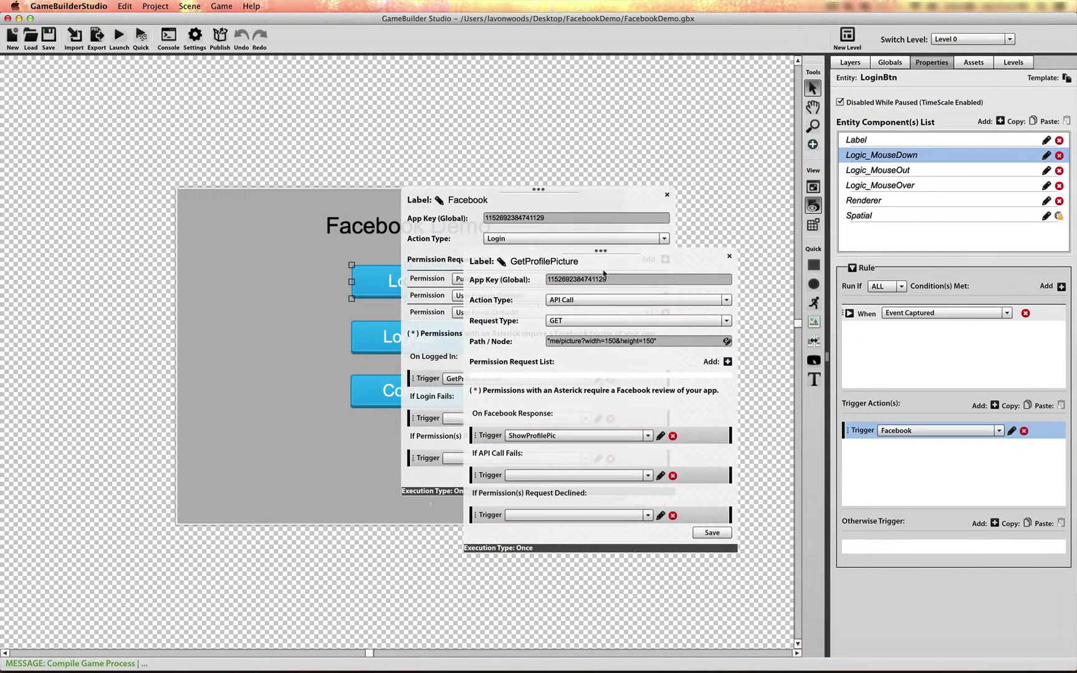
left_click(551, 342)
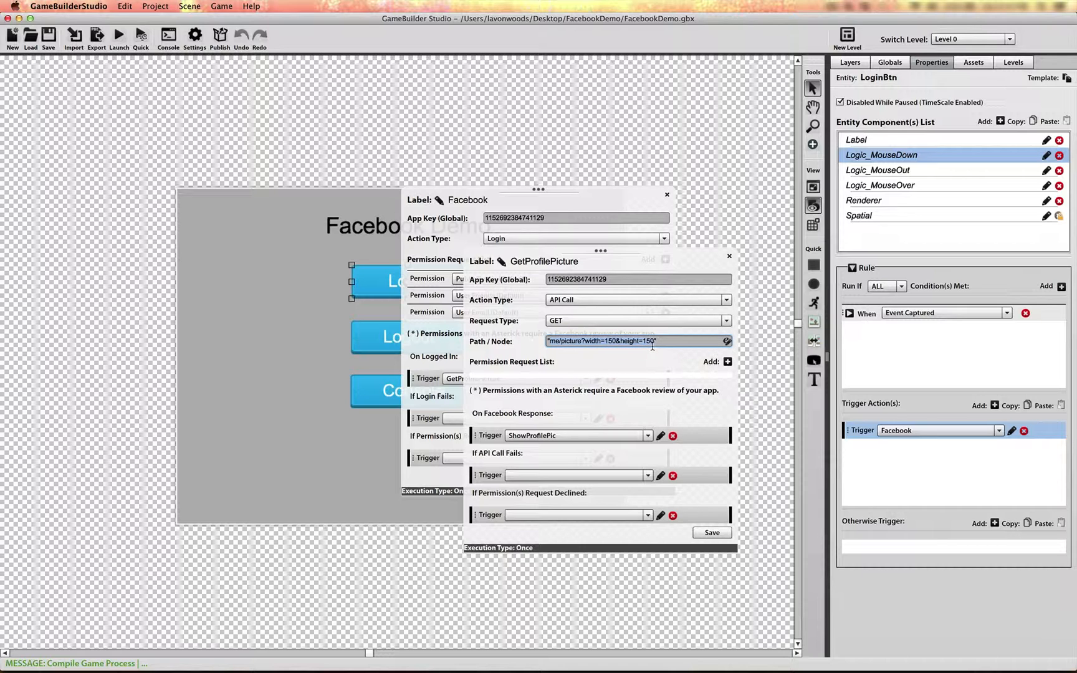
Examine the property and reference in LoadProfilePic within the ShowProfilePic response action, and close all the action editors.
left_click(661, 437)
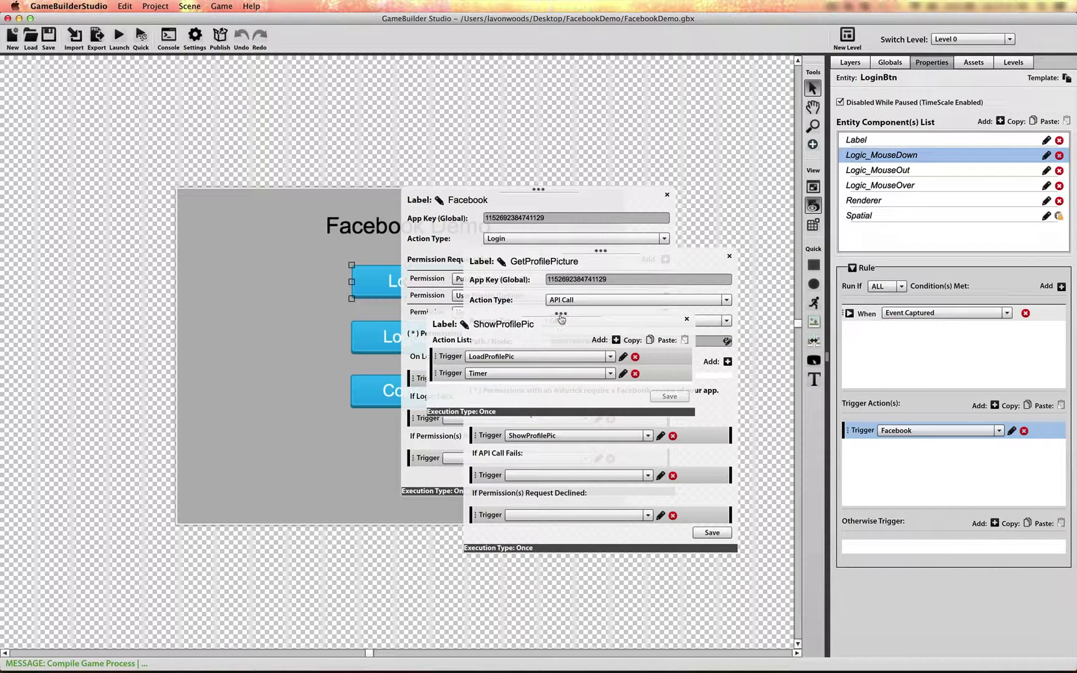
left_click_drag(552, 310, 517, 463)
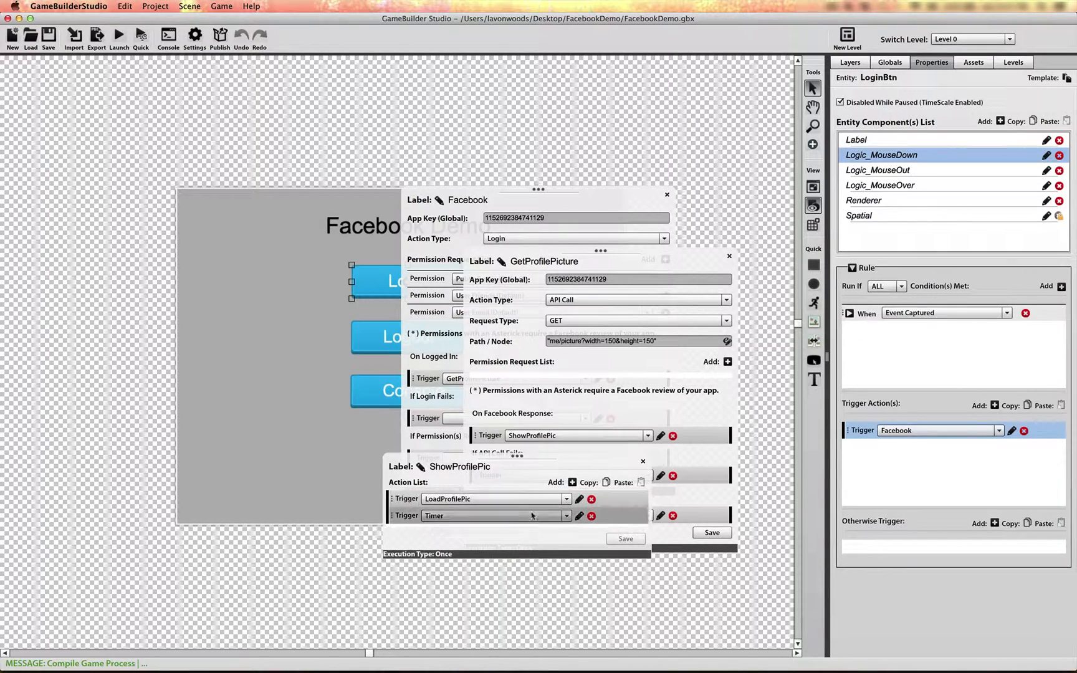
left_click(579, 499)
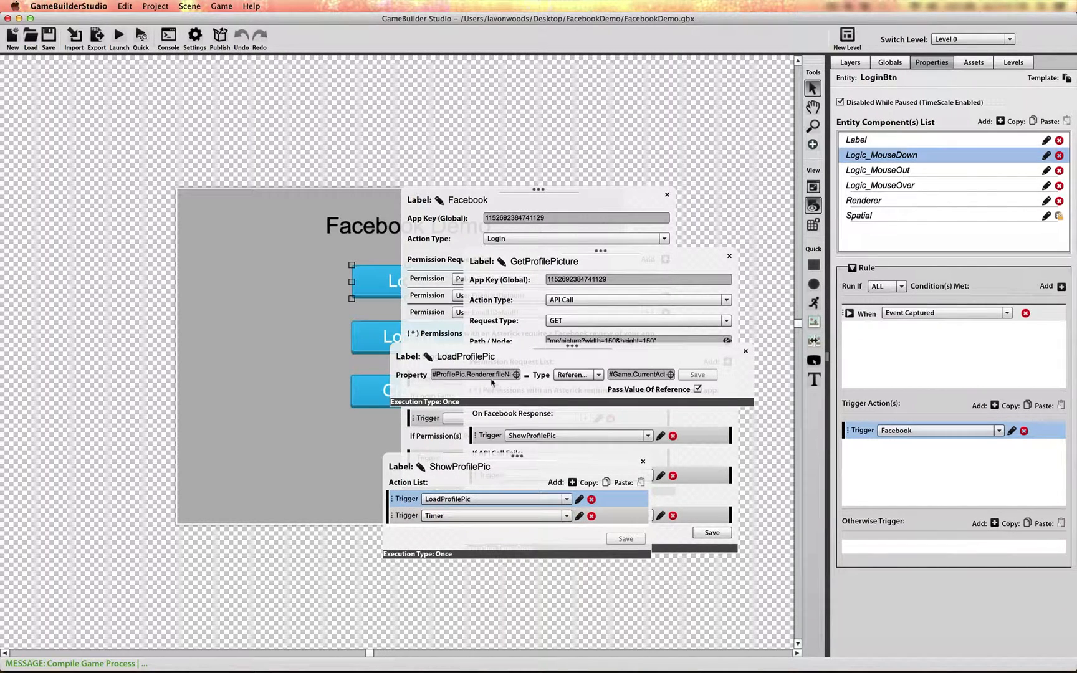
left_click_drag(492, 375, 553, 374)
left_click_drag(652, 375, 716, 370)
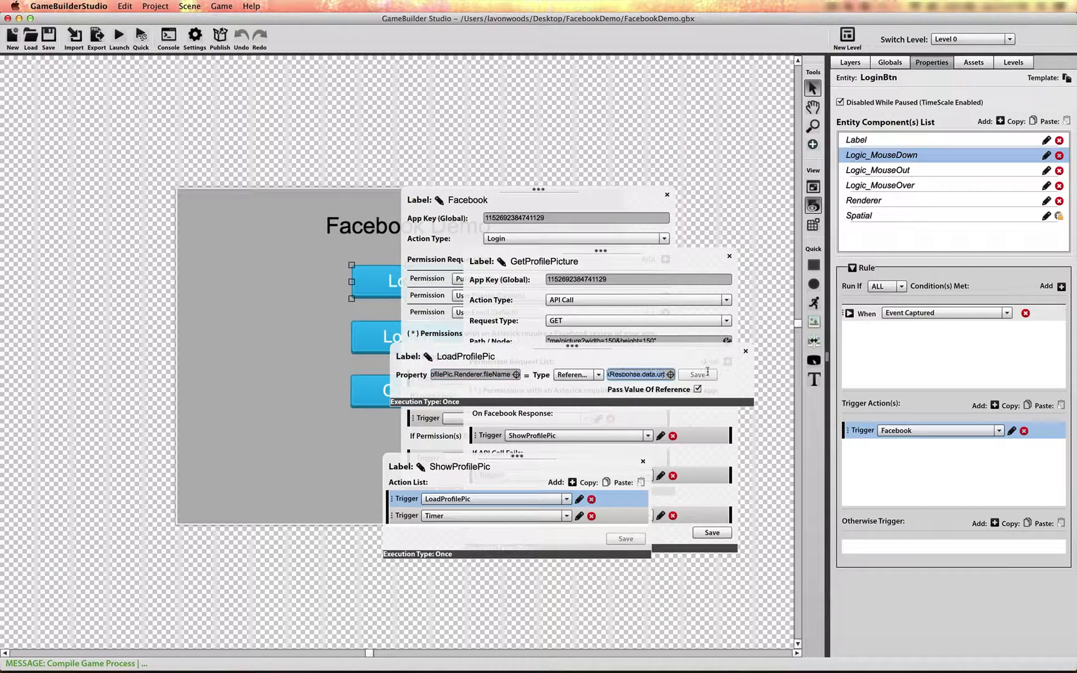
left_click(745, 351)
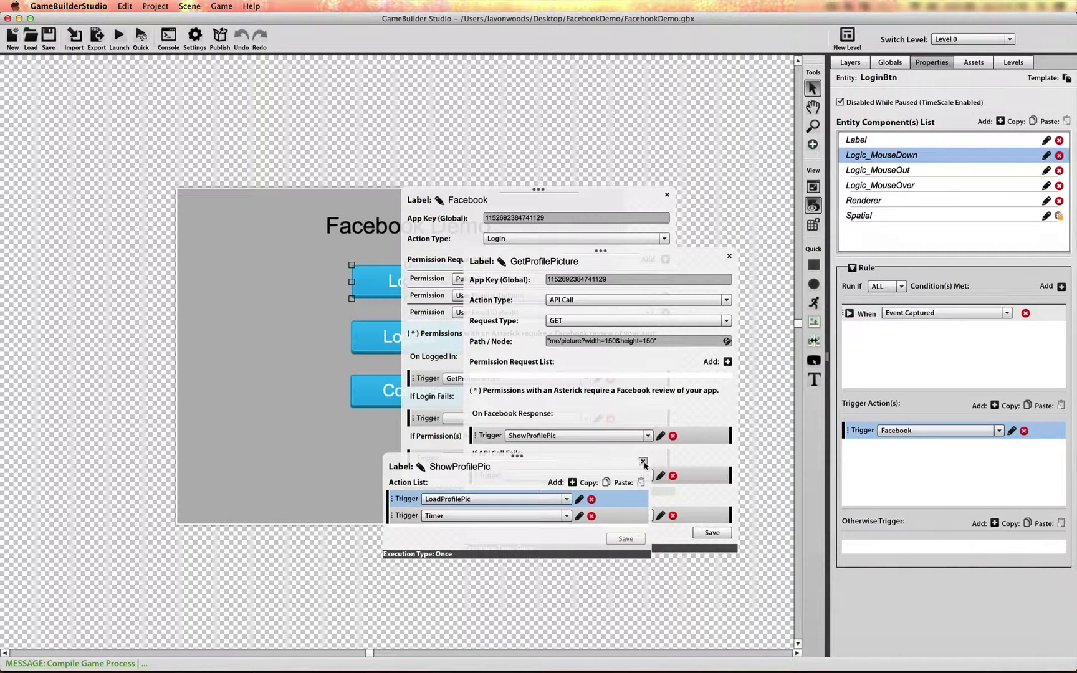
left_click(643, 462)
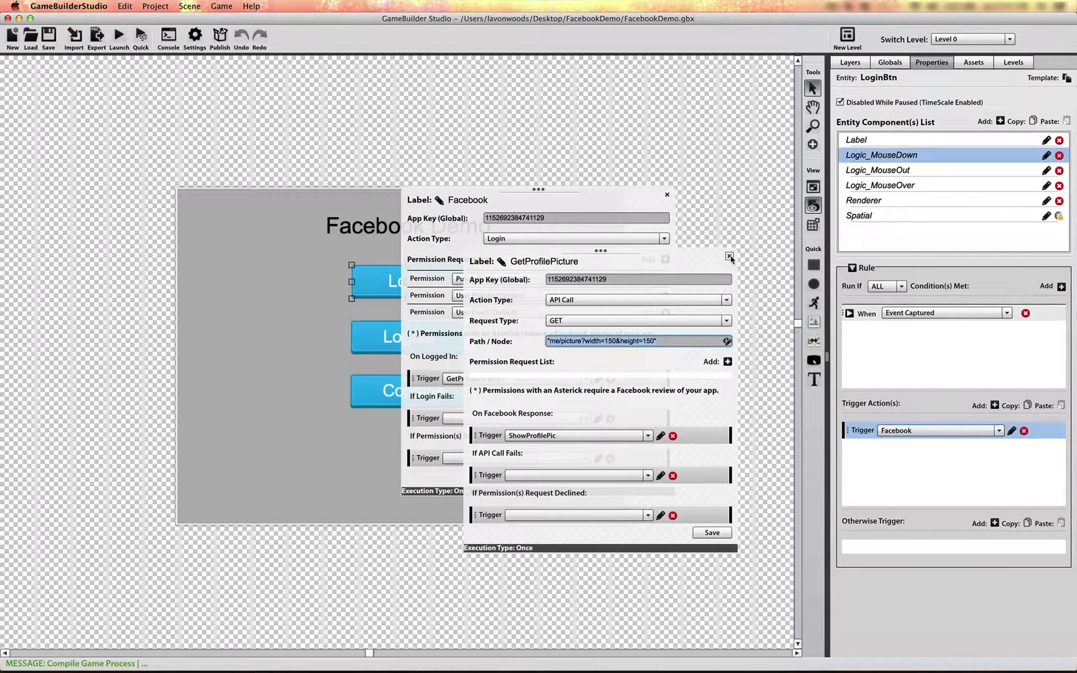
left_click(729, 256)
left_click(667, 195)
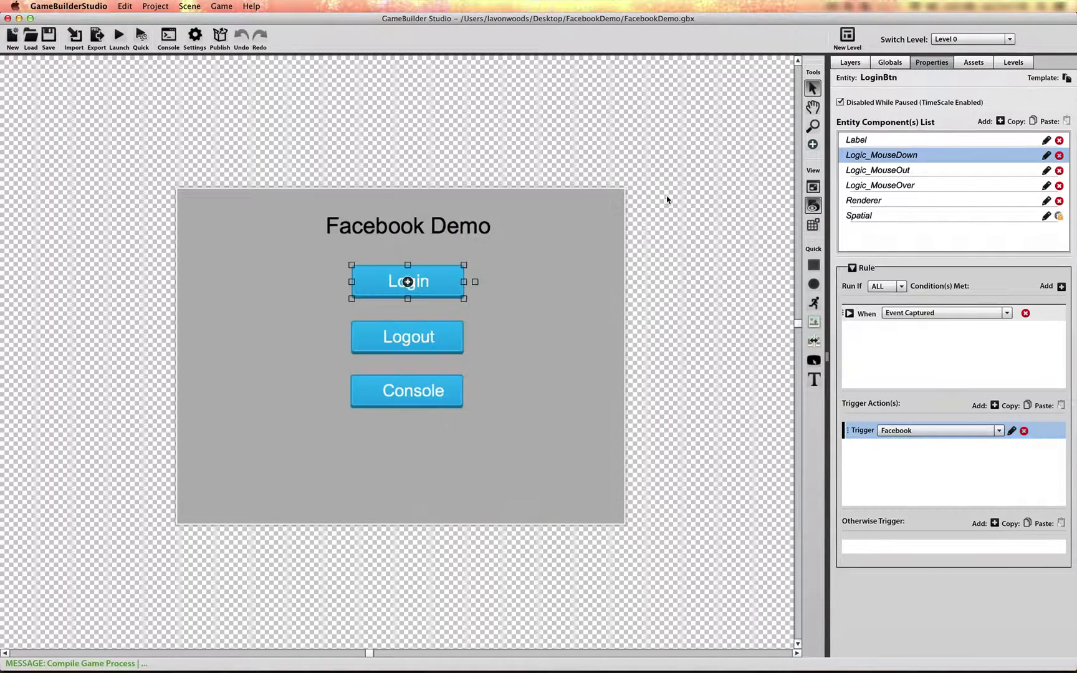
Run the Facebook demo in Firefox and check the domain in its page address.
left_click(141, 35)
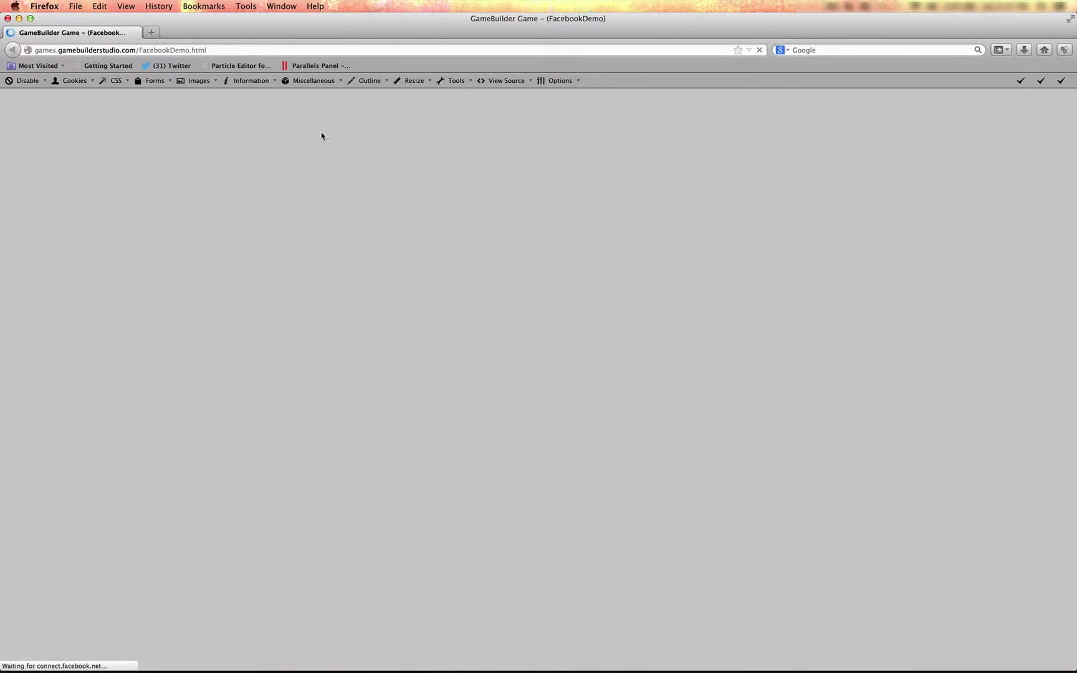
left_click(63, 50)
left_click(138, 50)
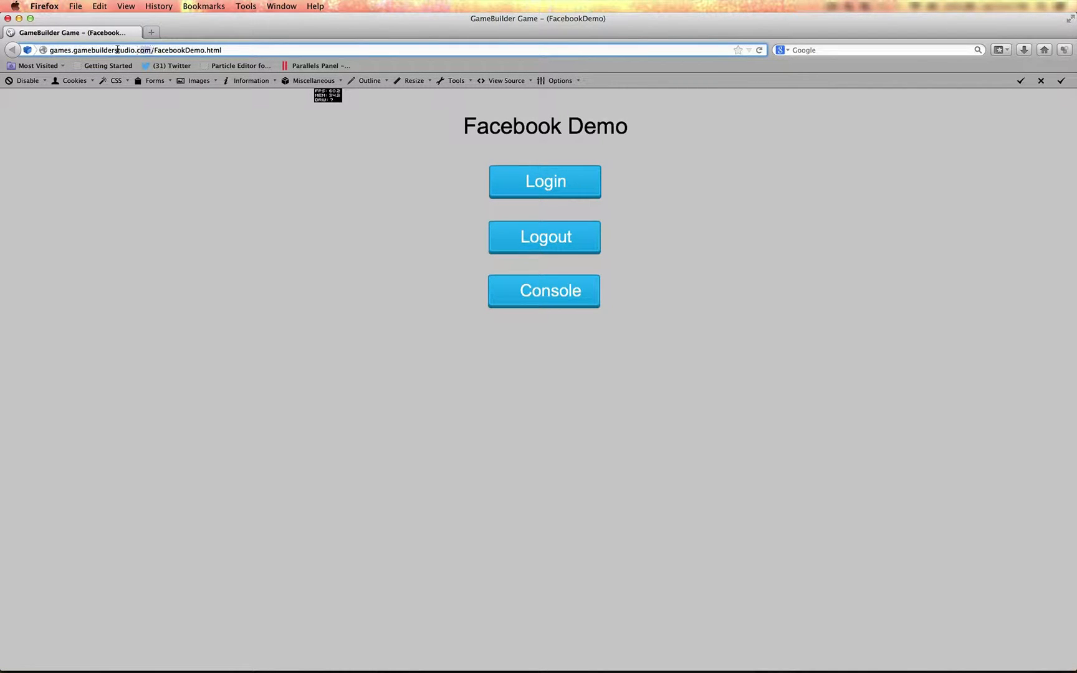
left_click_drag(151, 50, 52, 50)
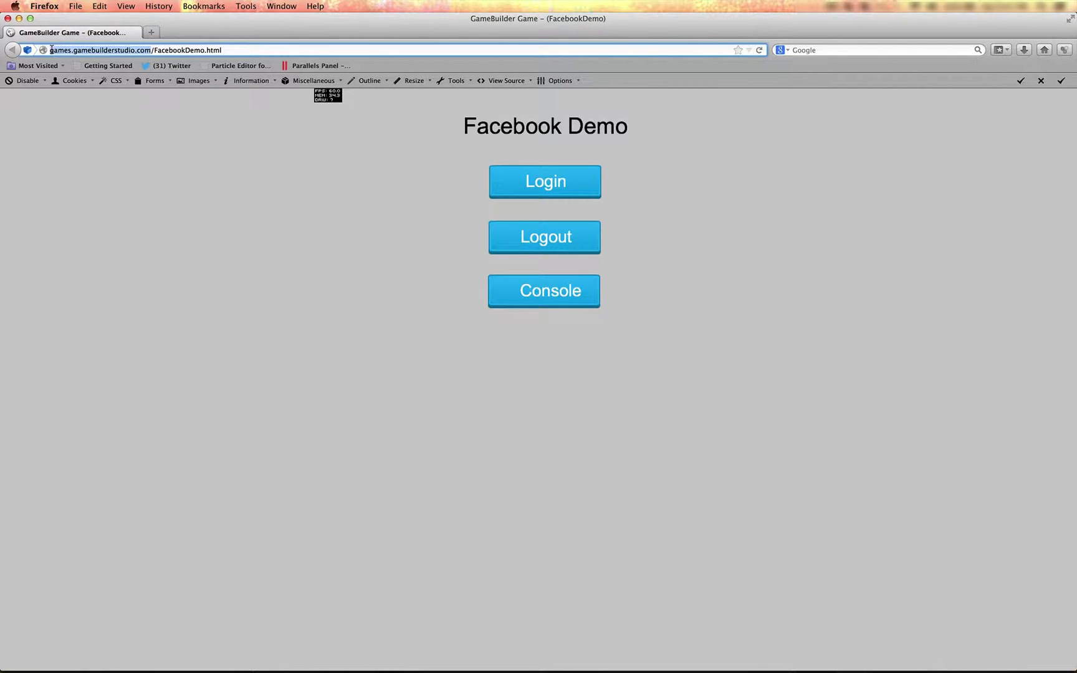
Start the demo's Facebook login, sign in with the prefilled credentials and authorize TestMobileGame to access the public profile.
left_click(544, 187)
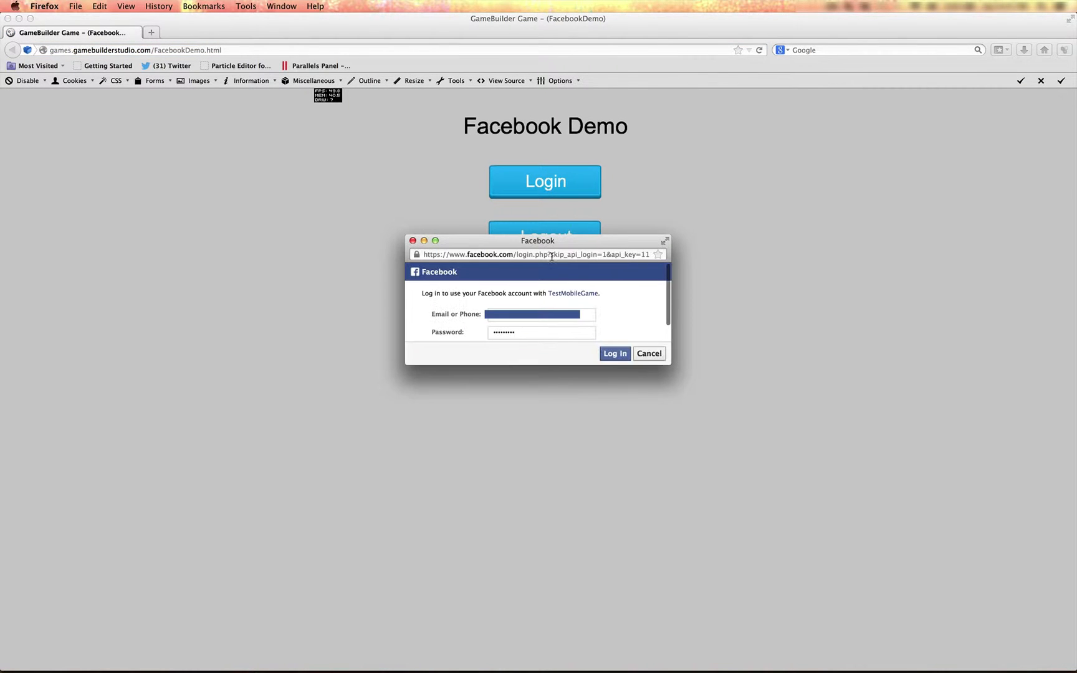
left_click_drag(569, 243, 561, 243)
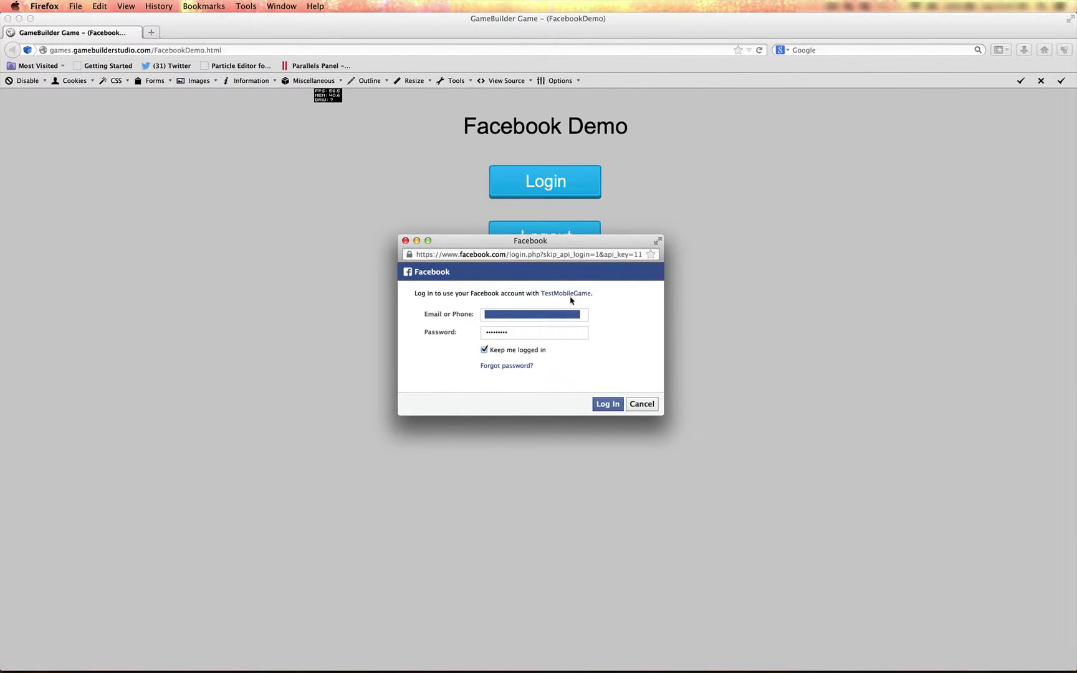
left_click(610, 405)
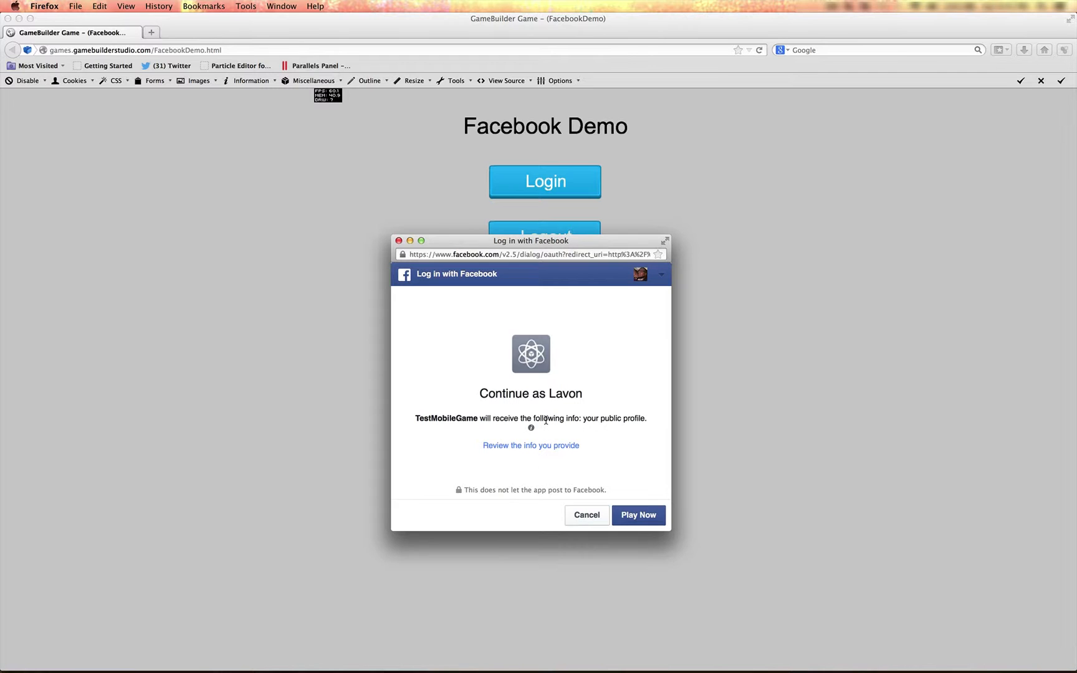
left_click(644, 519)
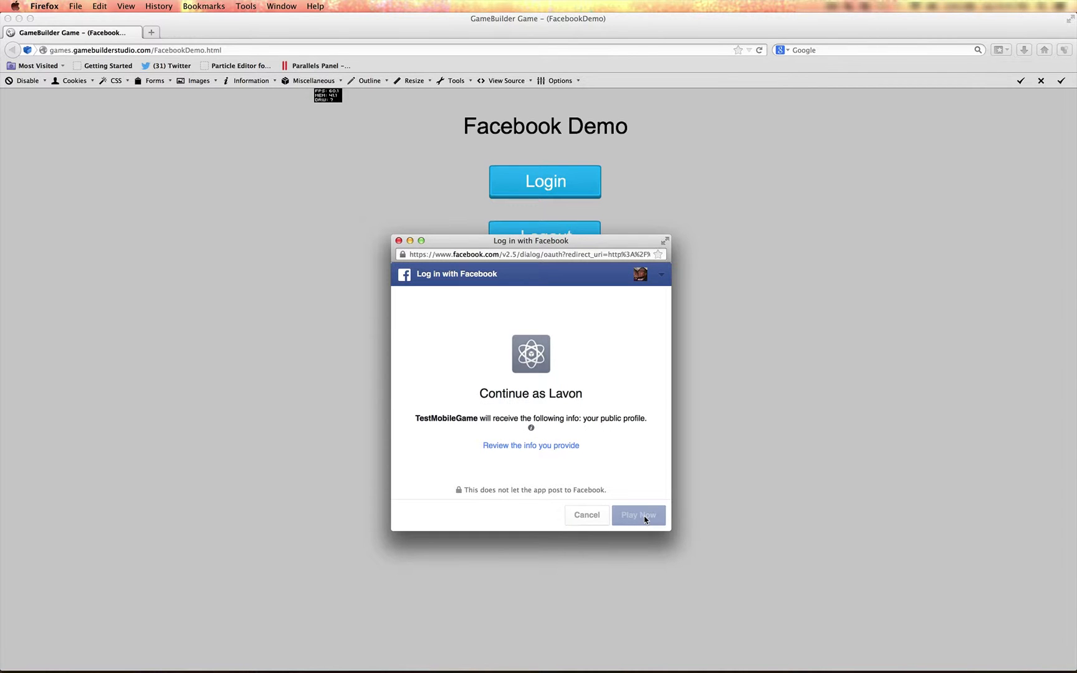